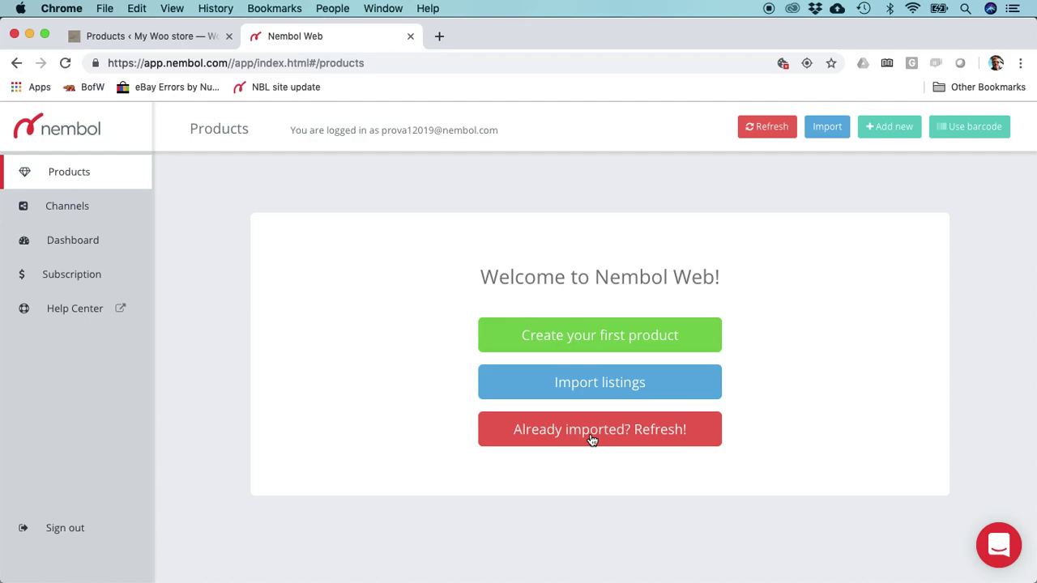
- Start importing listings and look through the sales channels available for connection and import
click(581, 385)
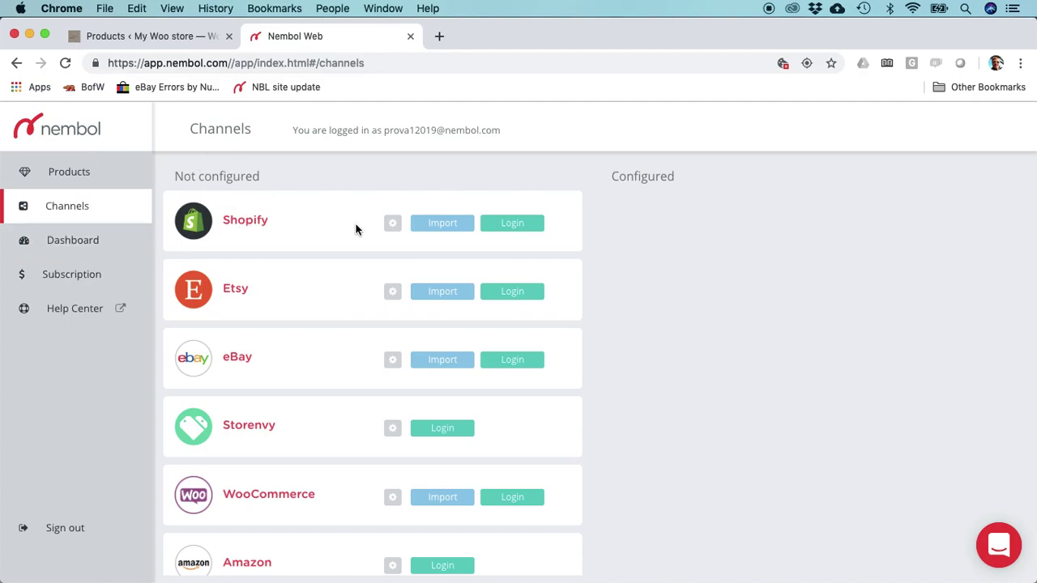
scroll(440, 363, down, 3)
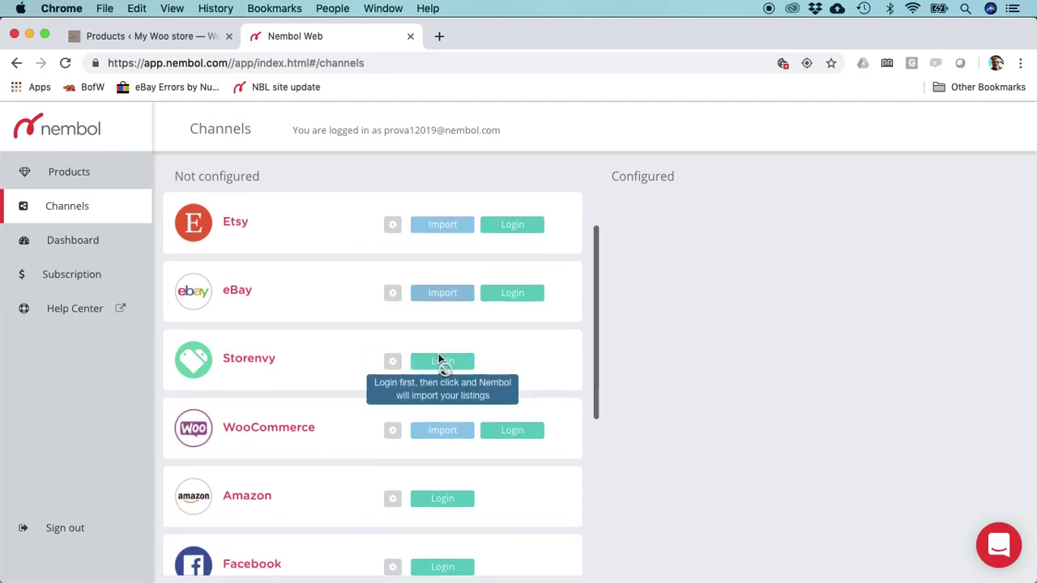
scroll(519, 340, down, 2)
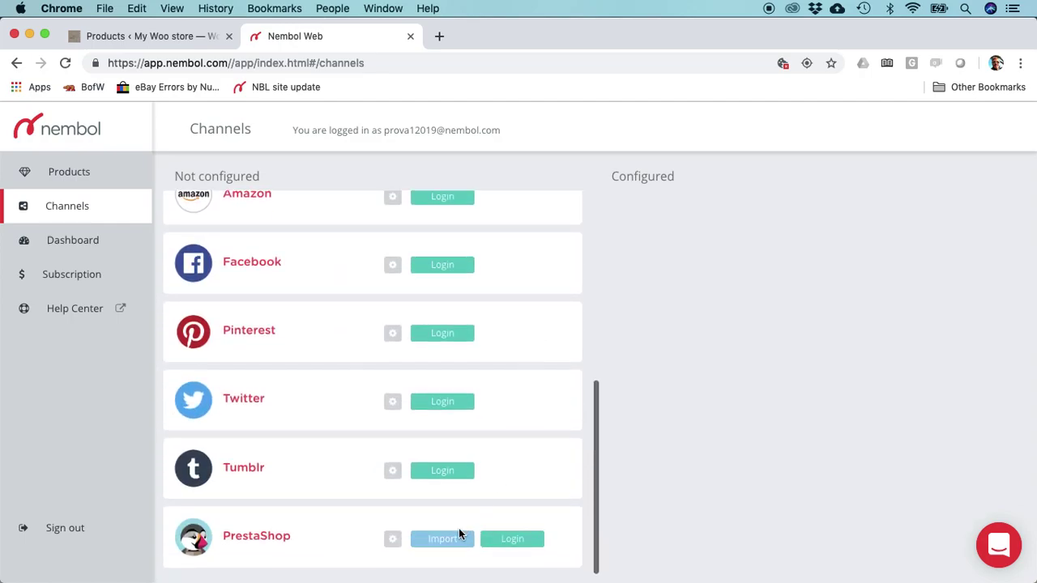
scroll(308, 487, up, 5)
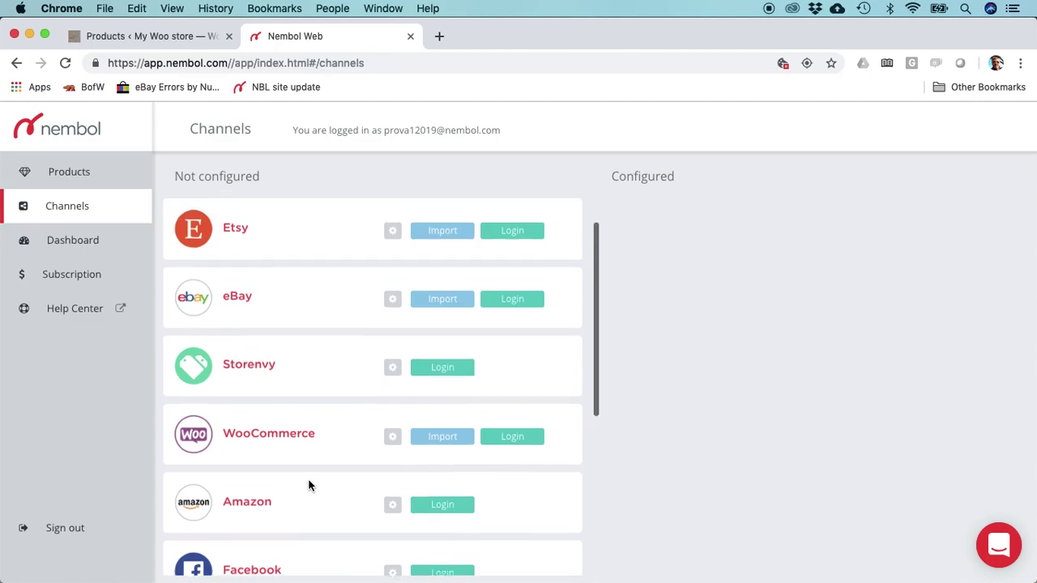
scroll(308, 486, up, 1)
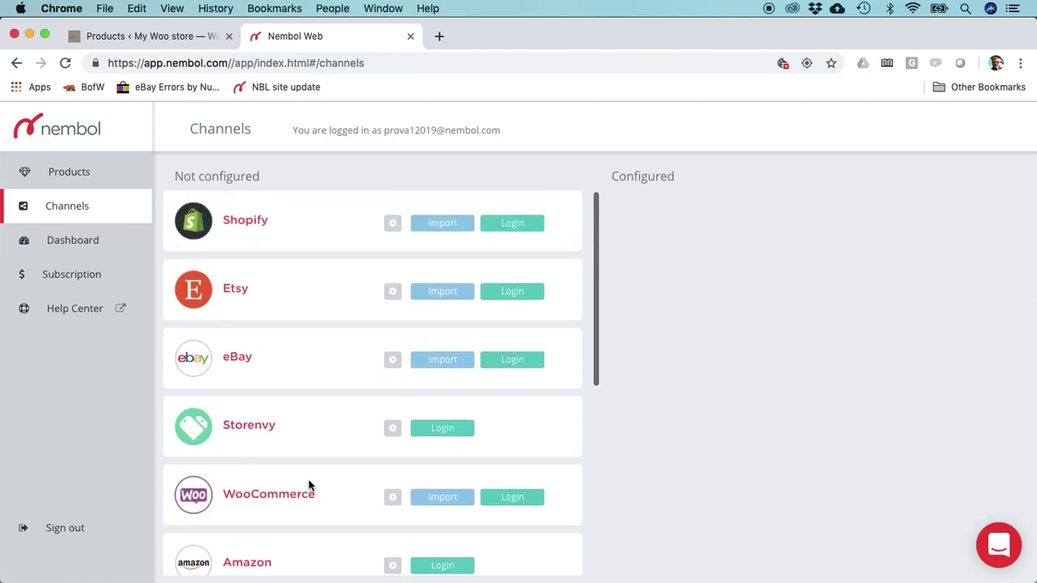
click(450, 232)
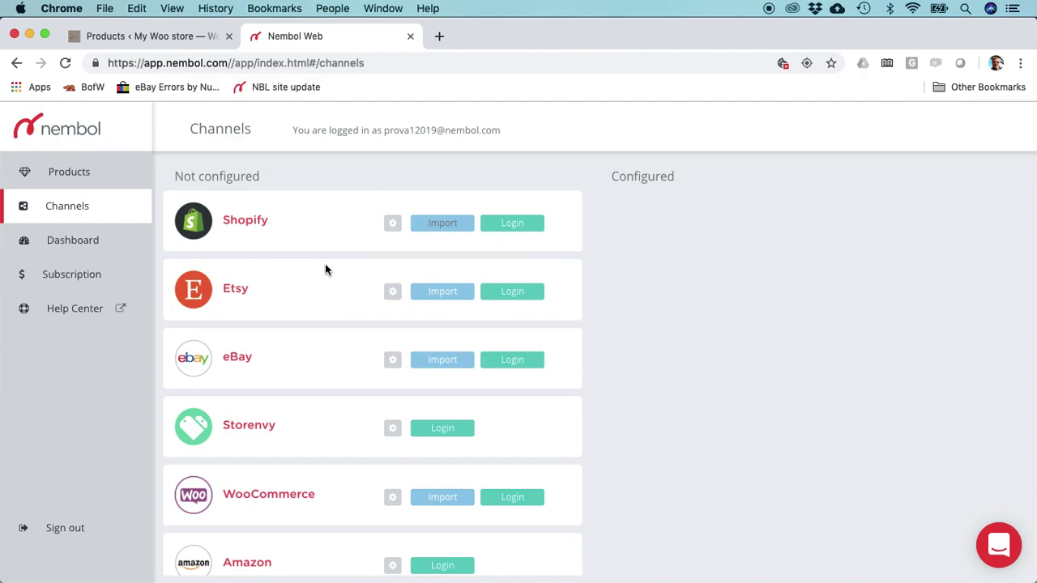
scroll(325, 267, down, 3)
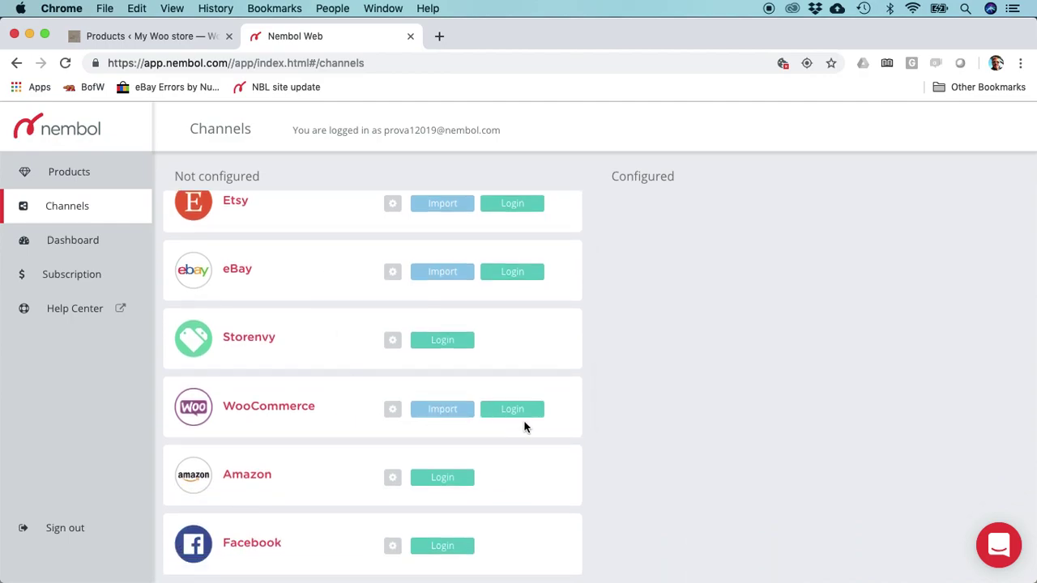
click(511, 412)
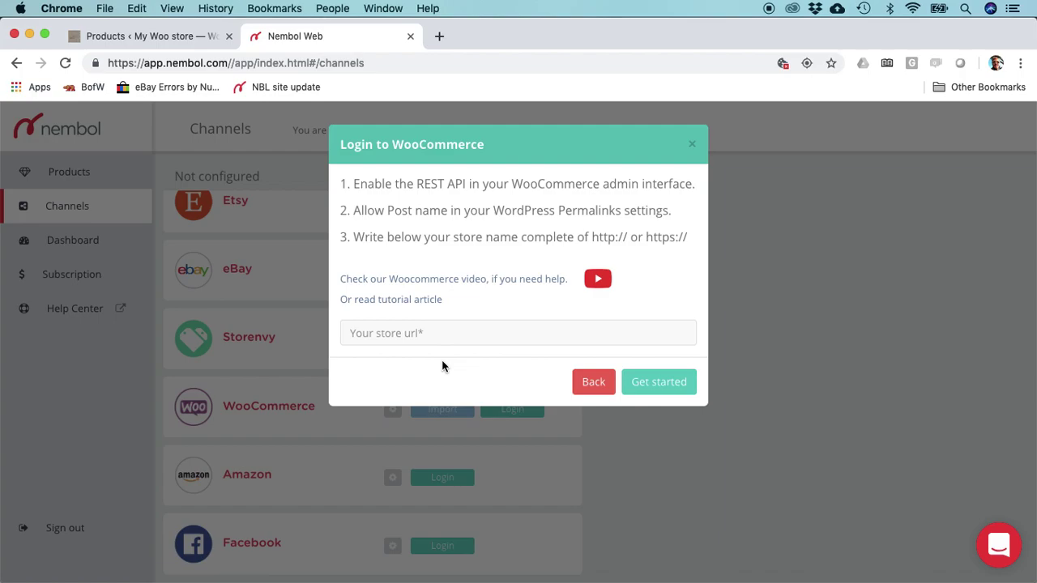
click(384, 326)
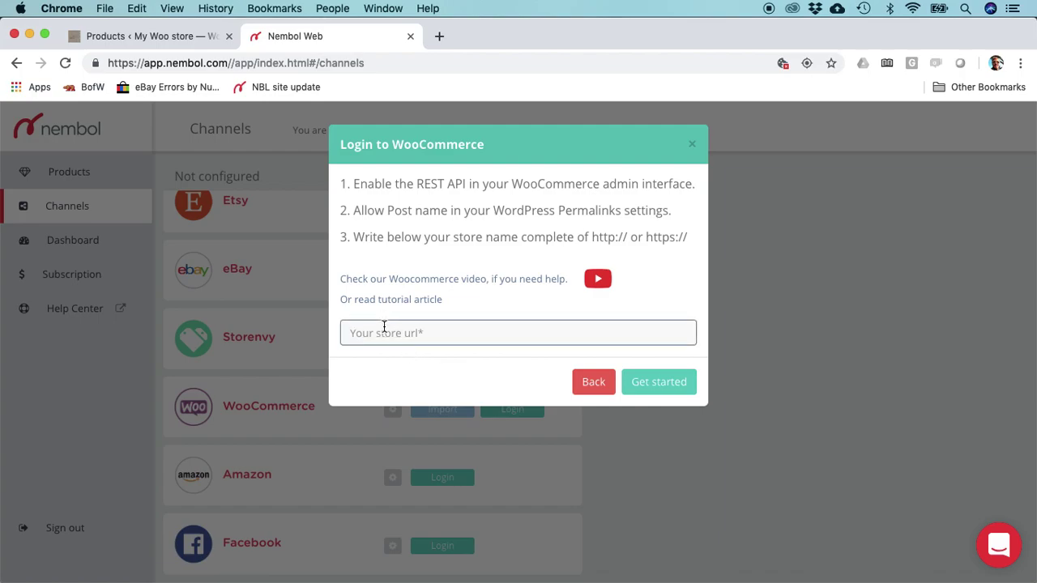
text(http://soloarte.altervista.org/woocommerce)
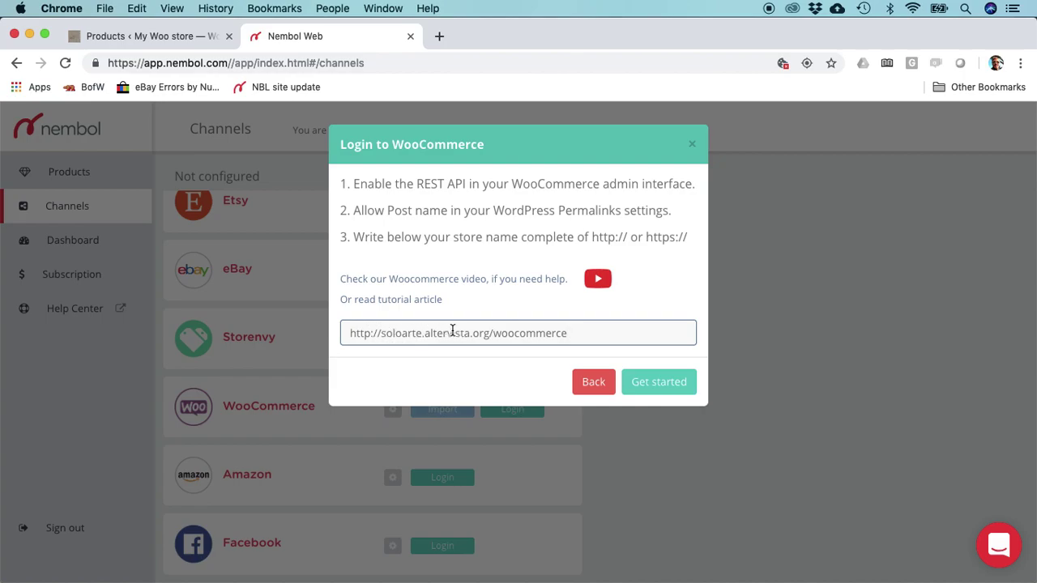
click(659, 383)
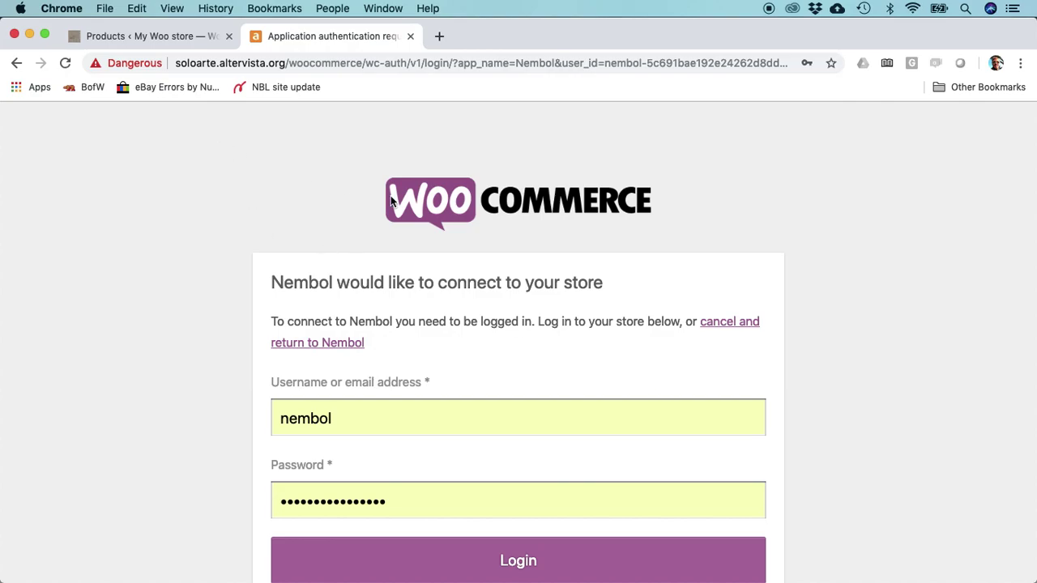
- Log in to the WooCommerce store with the prefilled credentials and approve Nembol's read/write access
scroll(400, 197, down, 1)
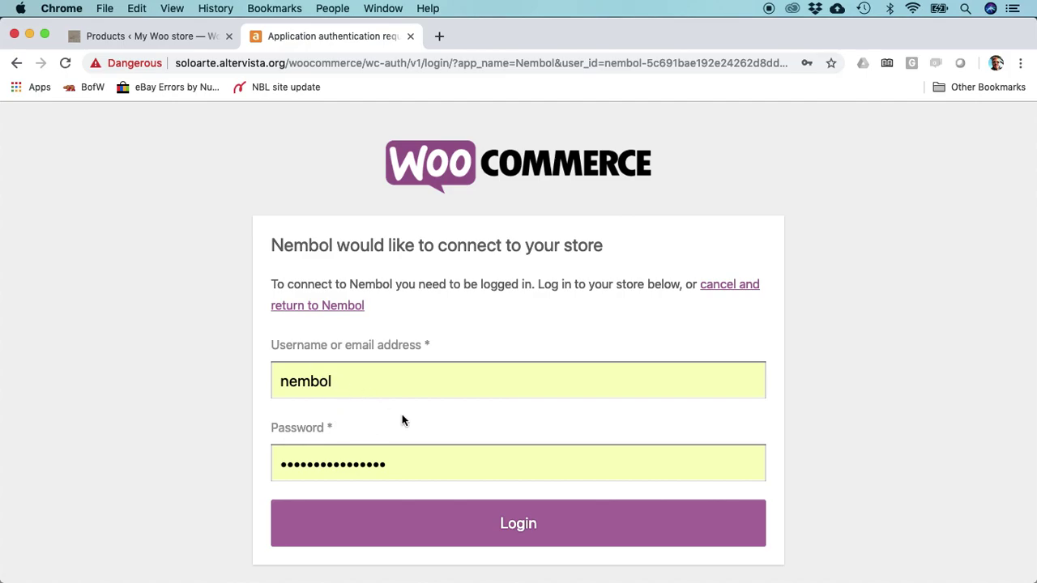
click(498, 525)
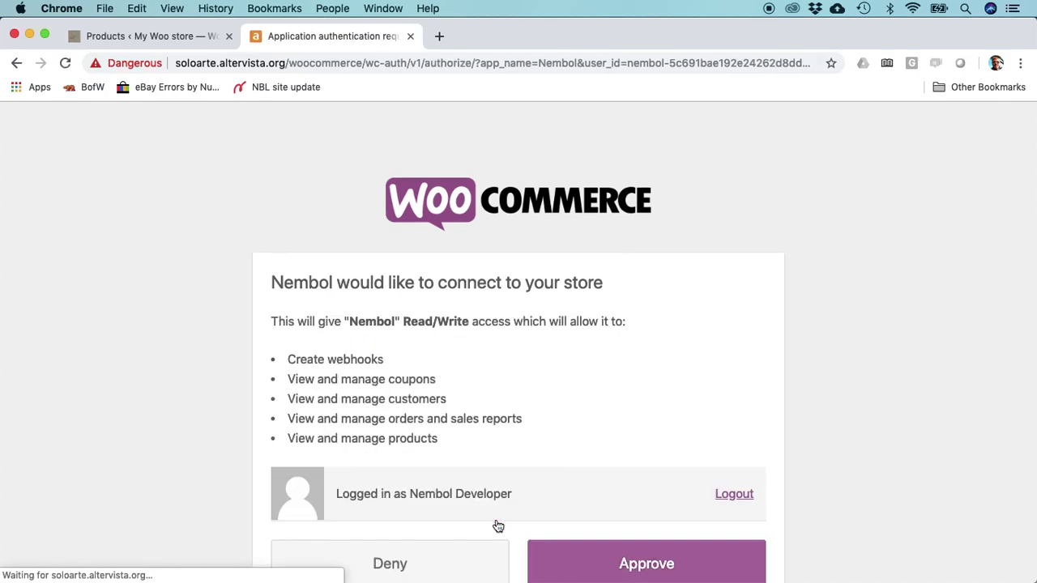
scroll(433, 257, down, 1)
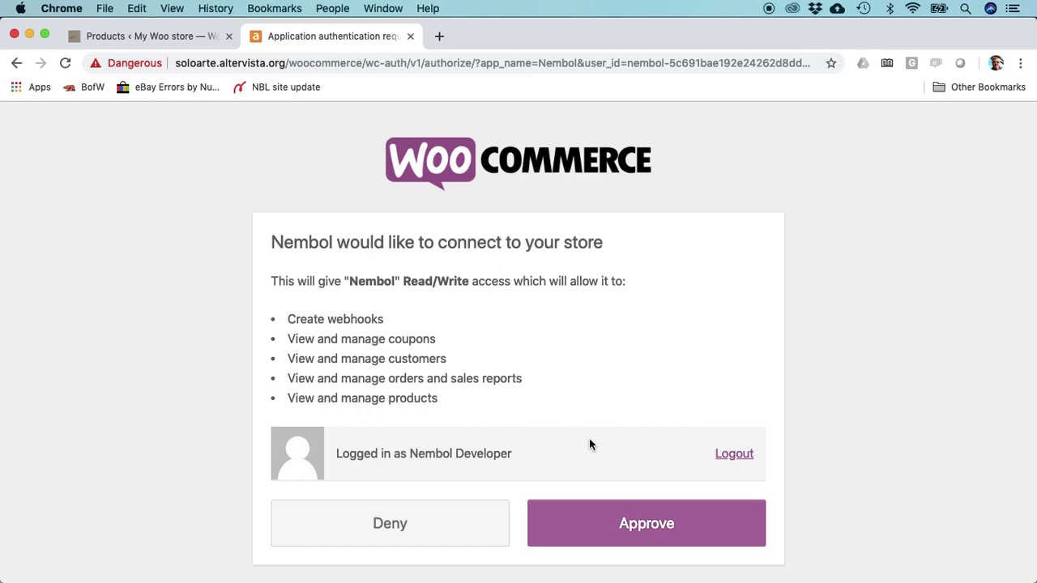
click(659, 527)
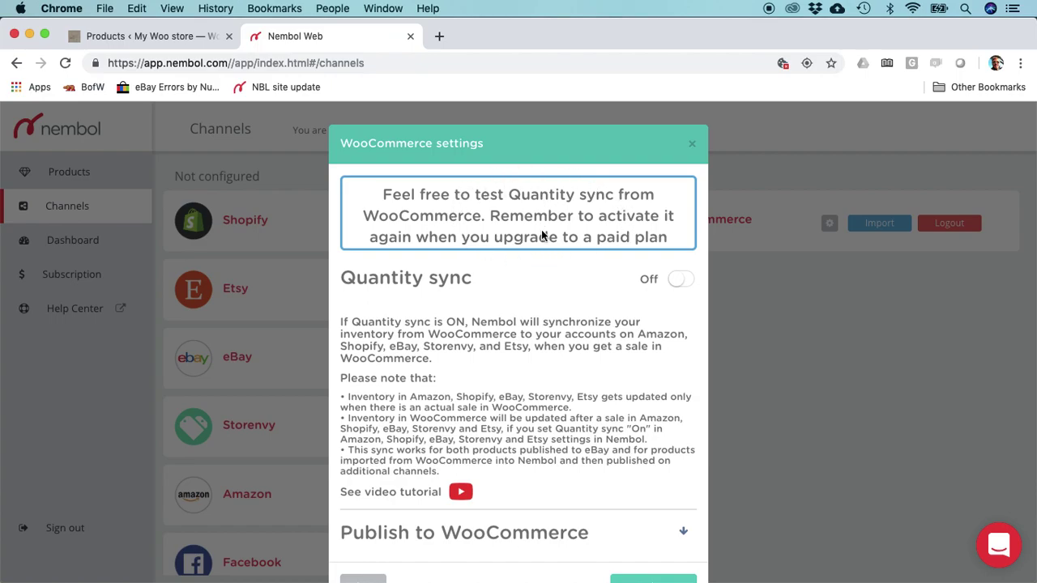
- Turn on Quantity sync in the WooCommerce settings, keep the publishing defaults, and save the changes
click(682, 280)
scroll(593, 279, down, 2)
scroll(593, 282, down, 1)
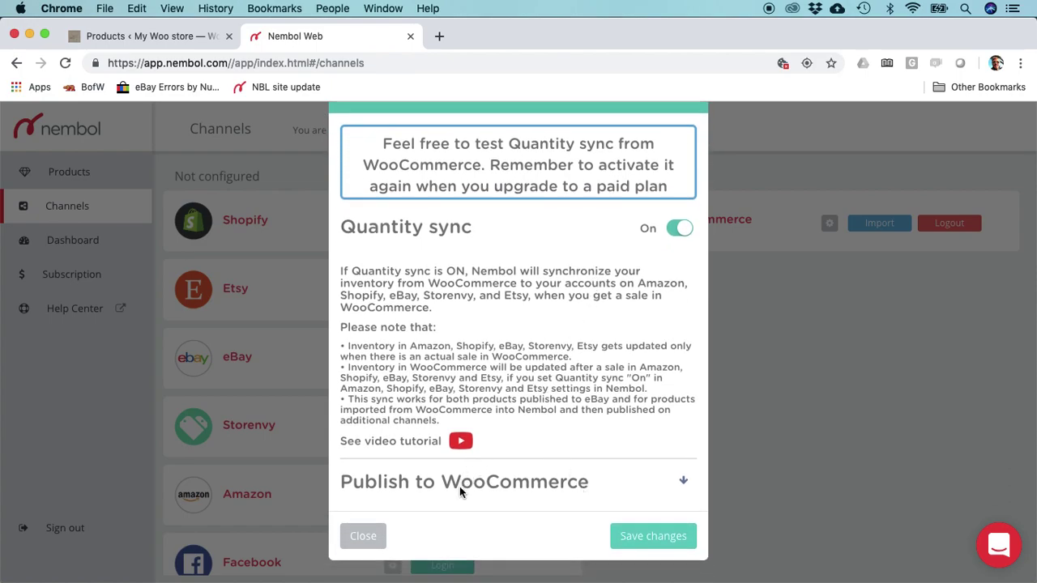
click(509, 486)
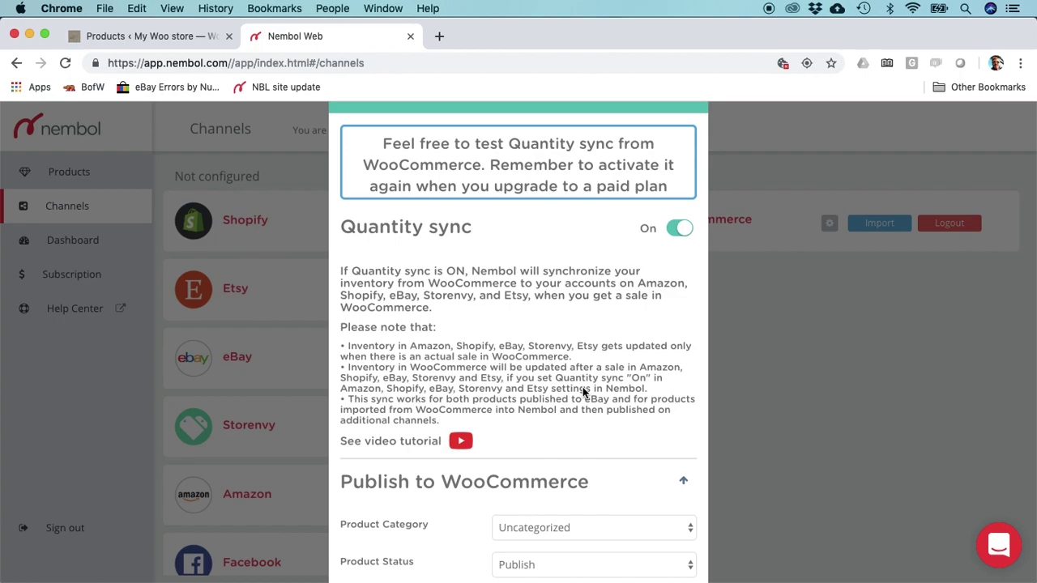
scroll(585, 393, down, 4)
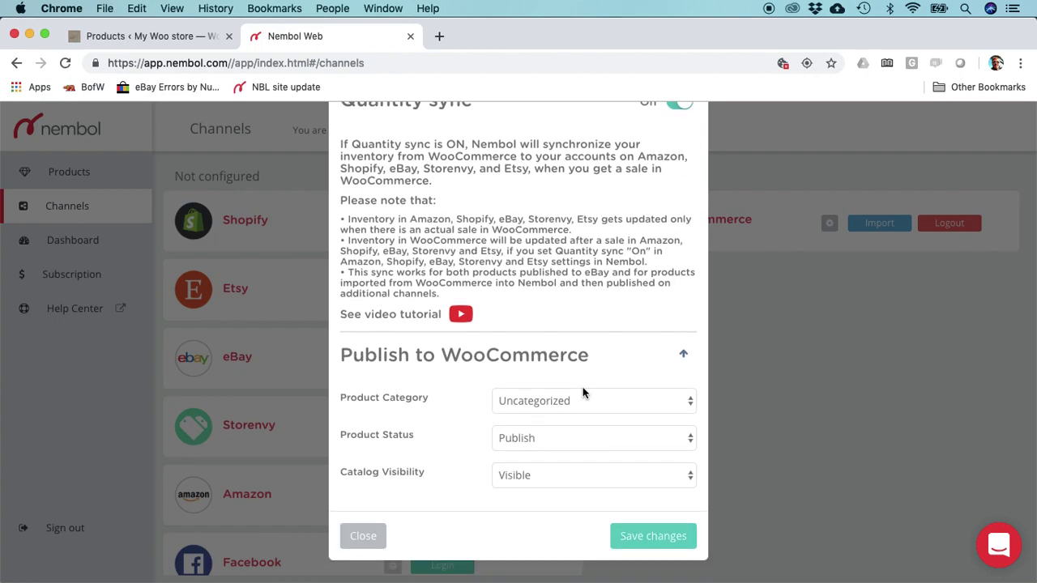
click(556, 355)
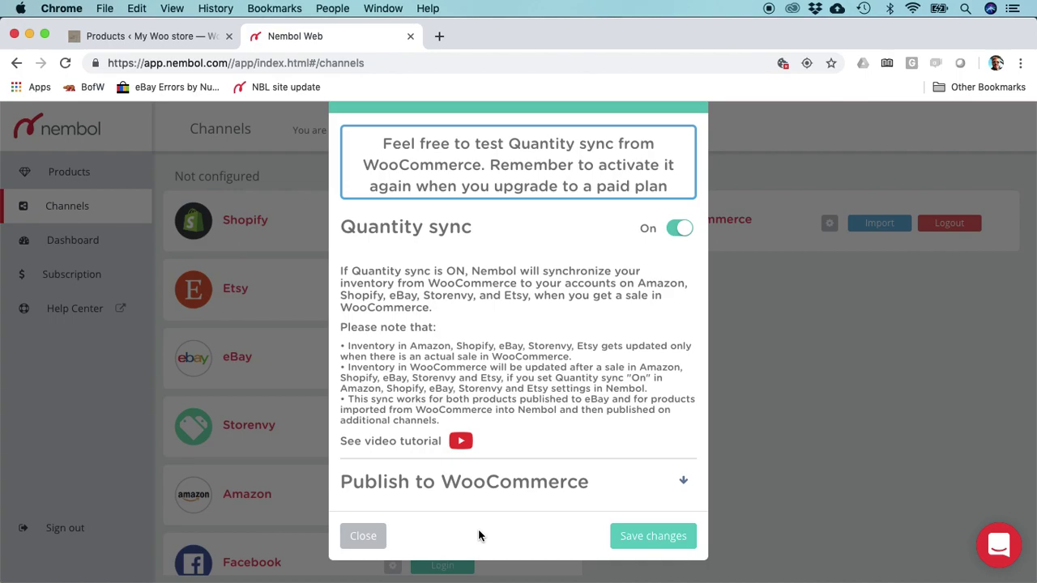
click(651, 541)
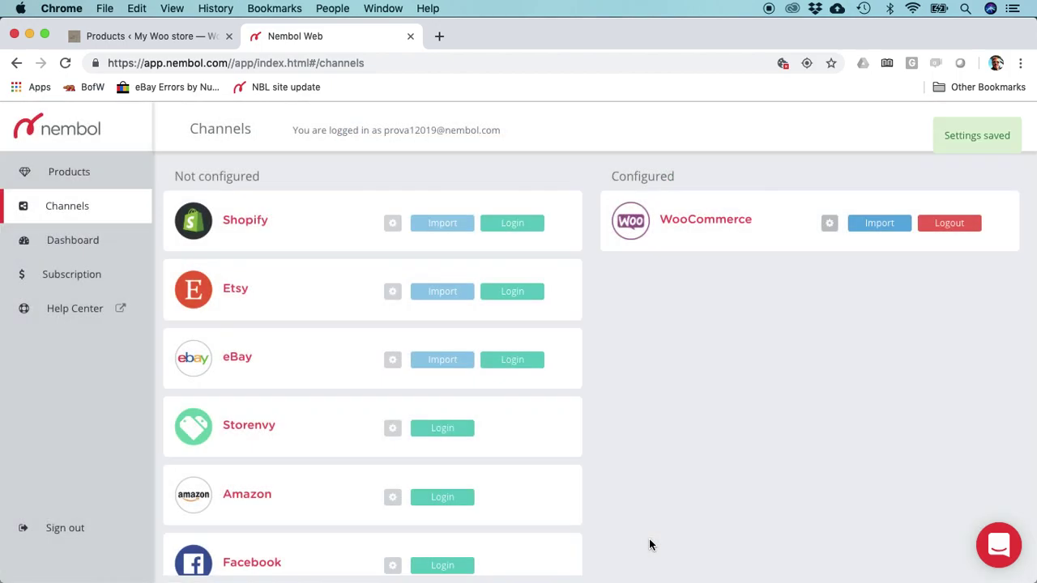
- Import the listings from WooCommerce into Nembol, continuing with the free trial test
click(880, 227)
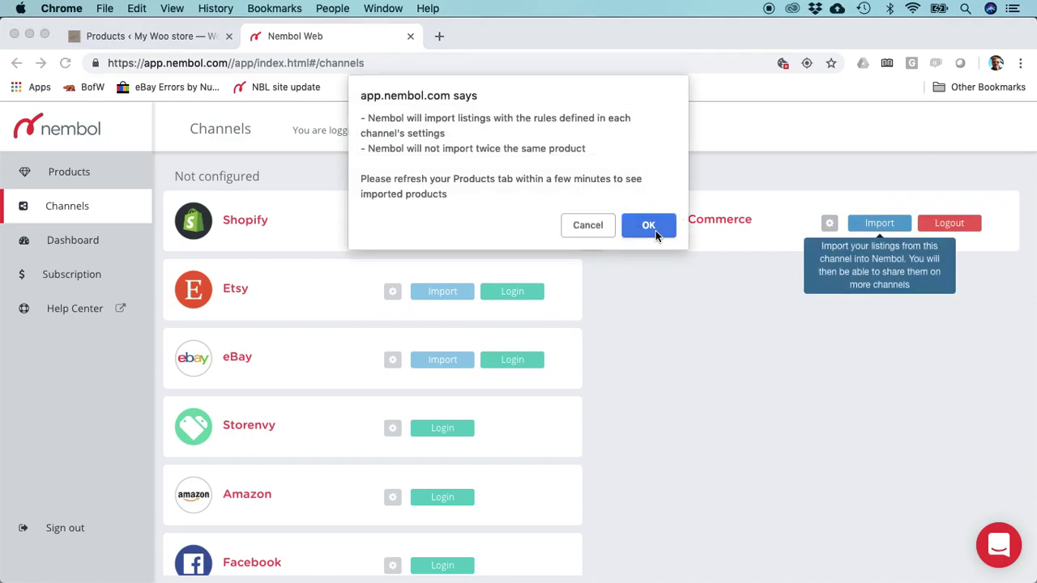
click(655, 230)
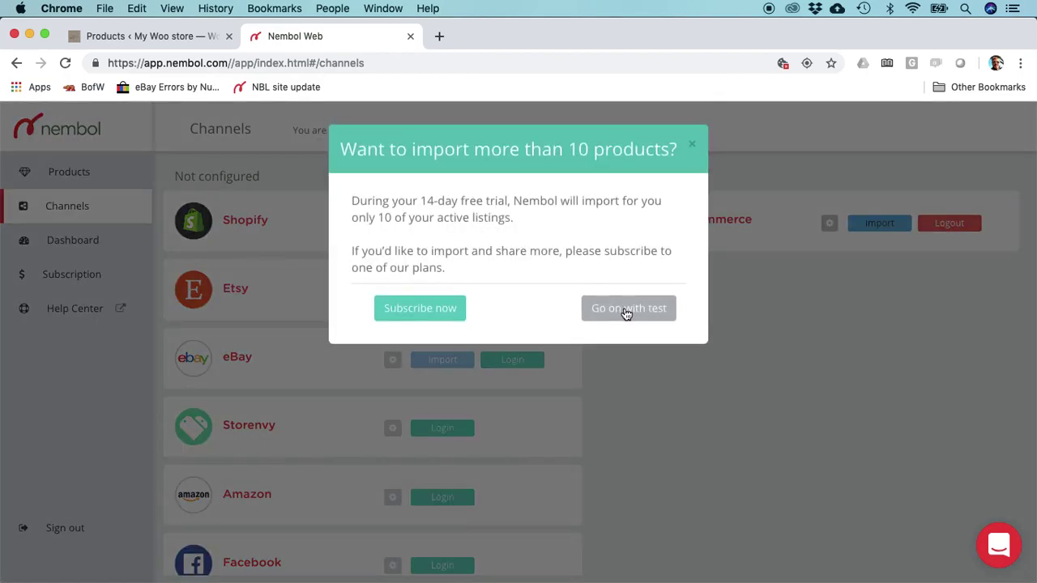
click(626, 311)
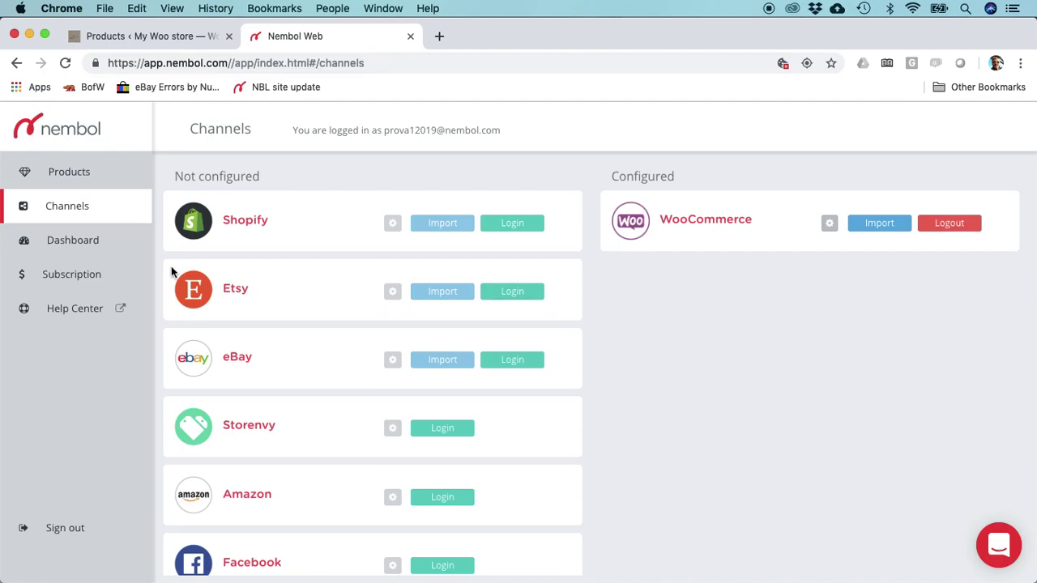
- Review the products imported from WooCommerce in the product list, down to its end
click(69, 175)
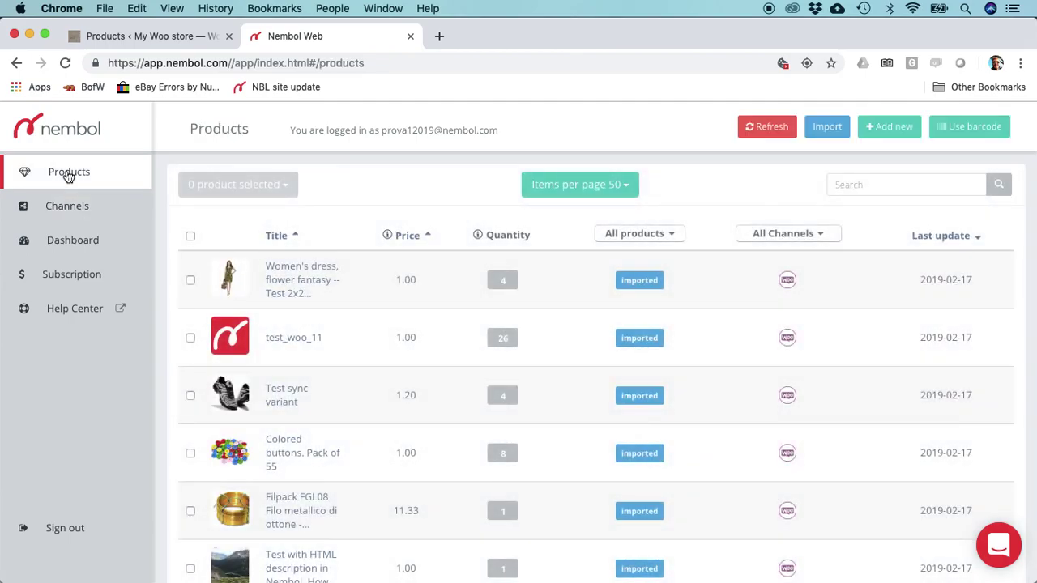
scroll(523, 296, down, 3)
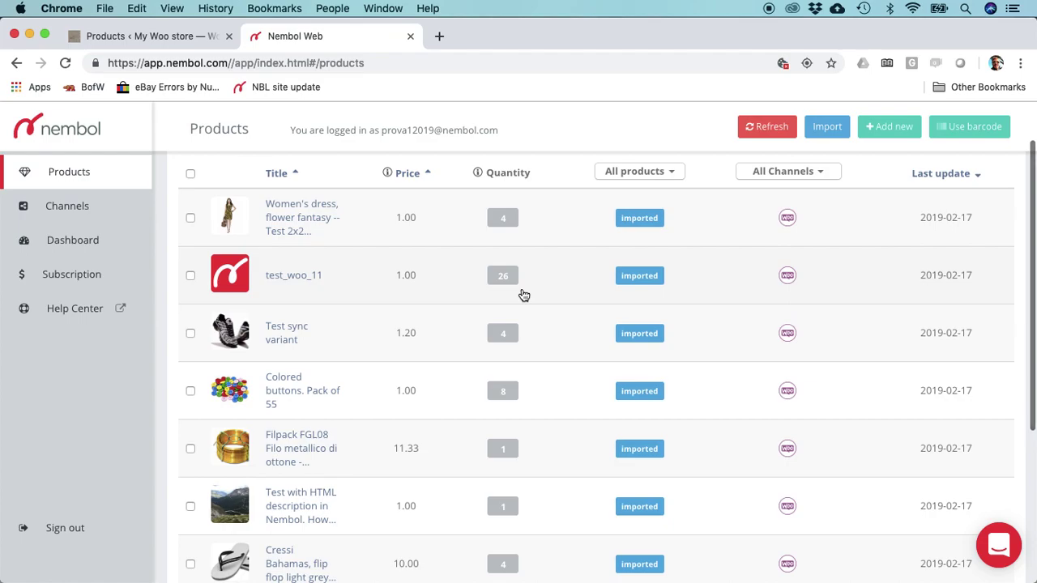
scroll(551, 300, up, 3)
scroll(595, 440, down, 1)
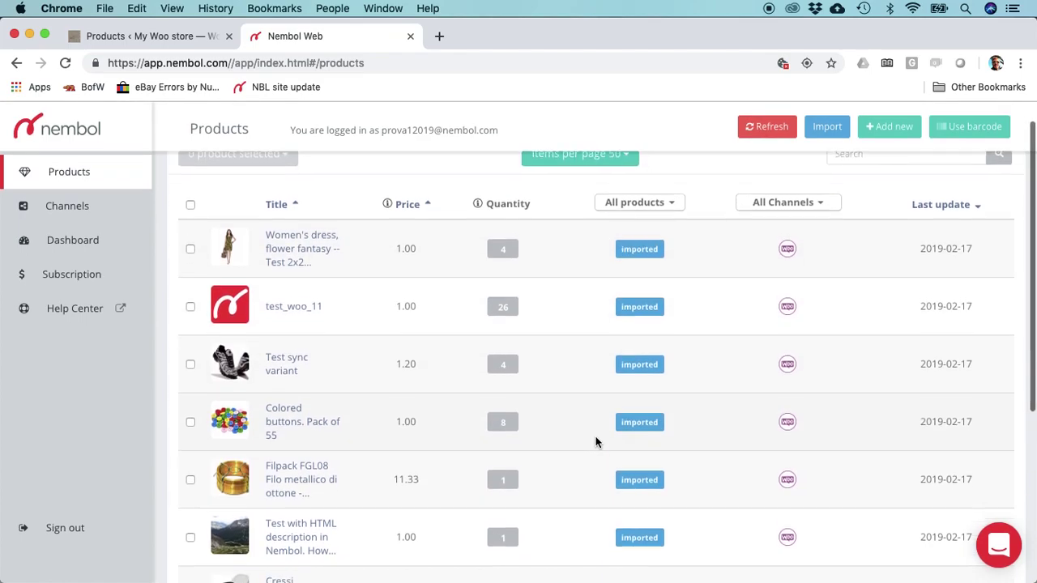
scroll(596, 442, down, 10)
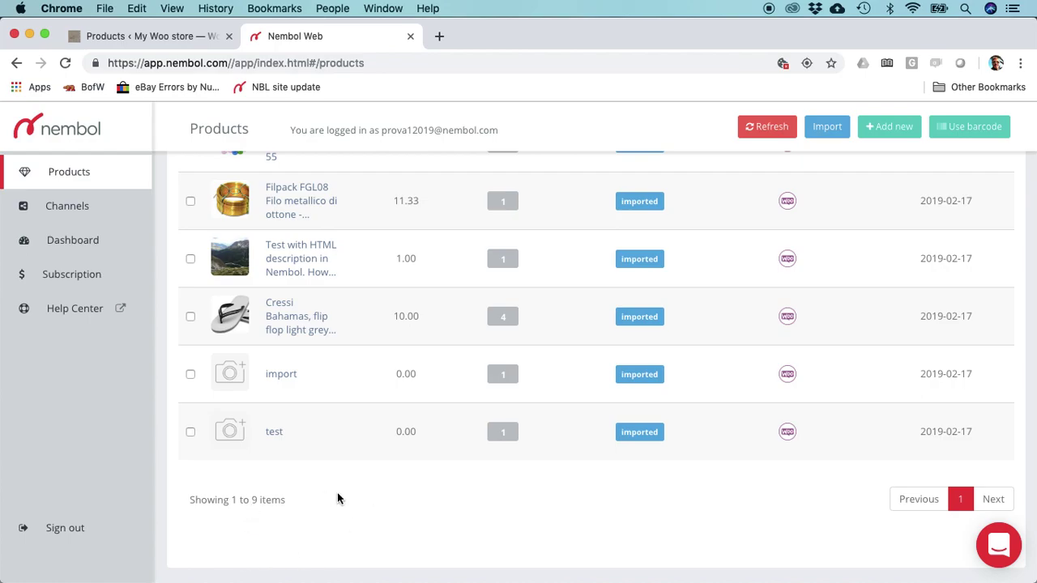
click(66, 63)
scroll(457, 301, up, 5)
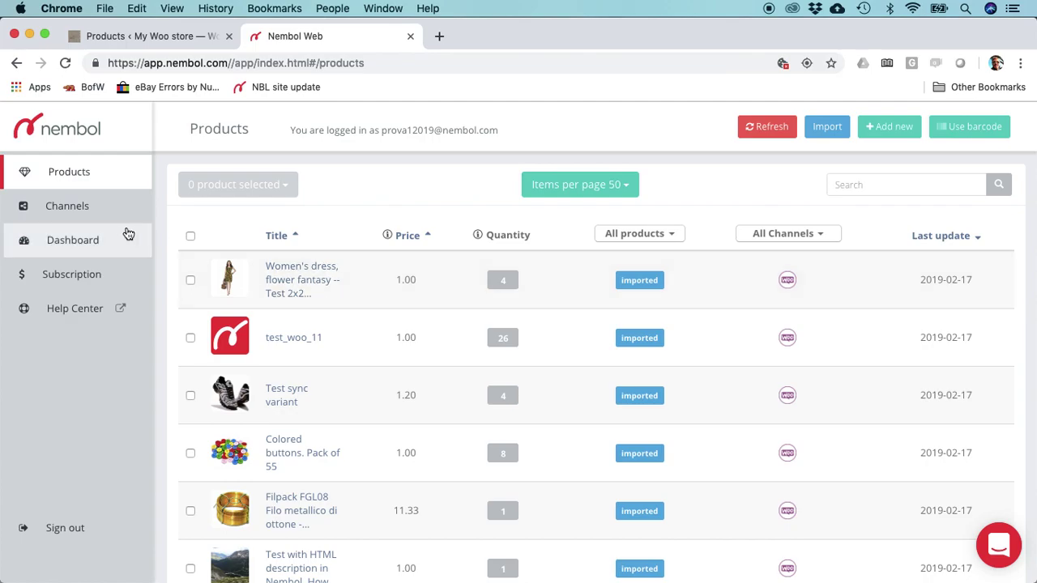
- Connect the eBay channel by signing in with the prefilled account and agreeing to grant Nembol access
click(64, 209)
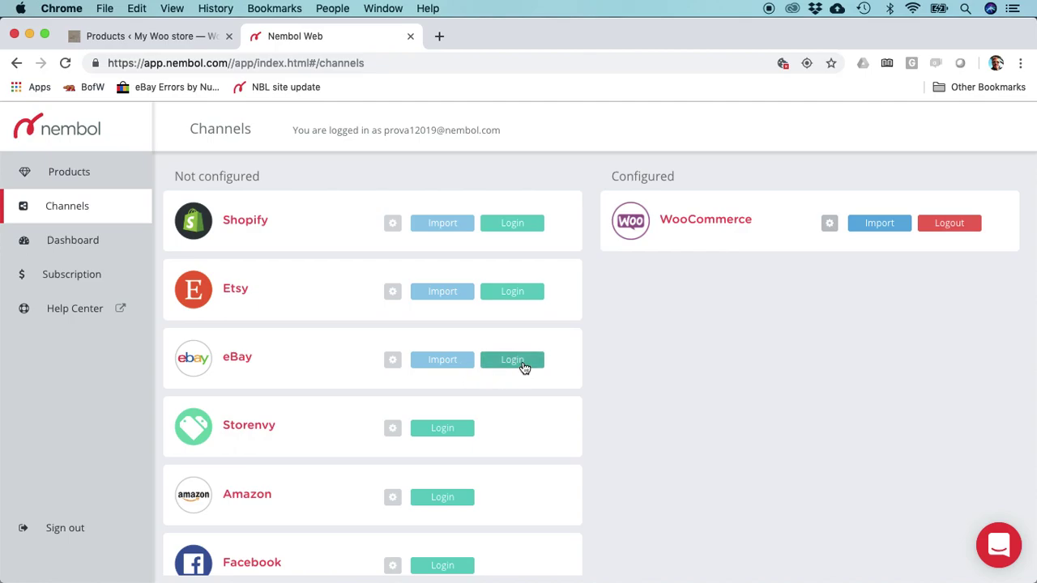
click(512, 360)
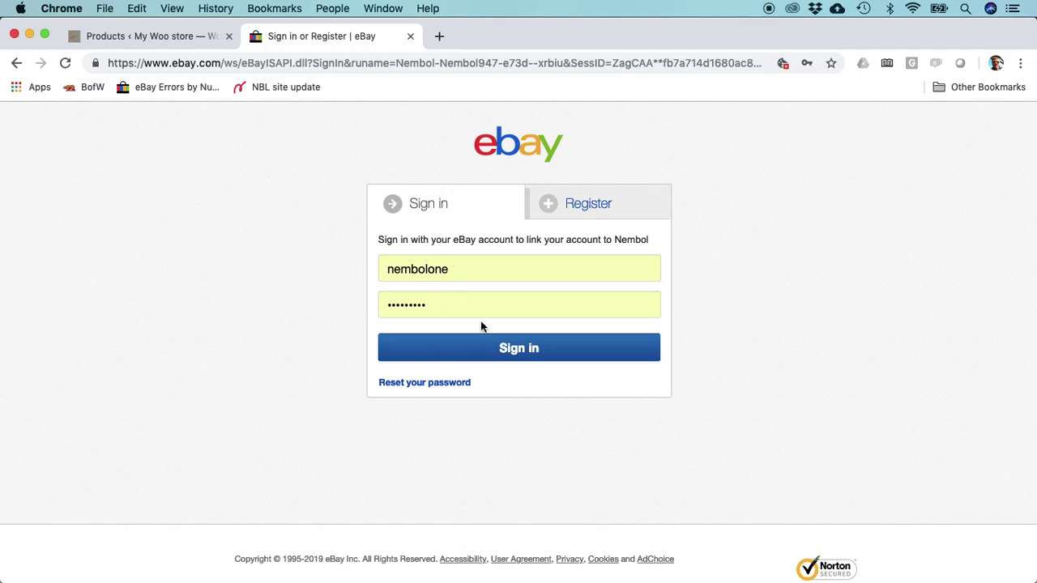
click(525, 357)
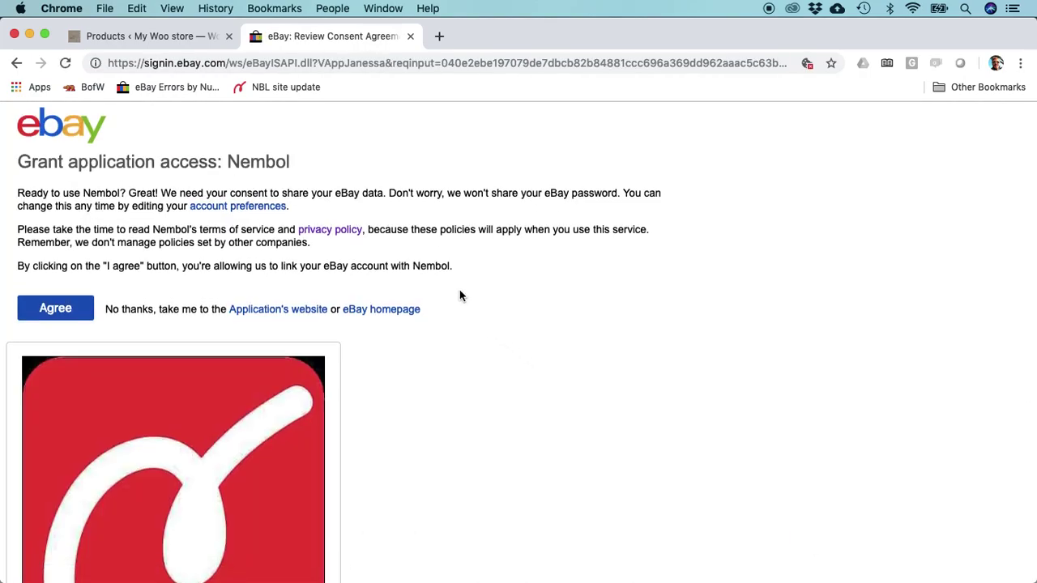
scroll(459, 296, down, 2)
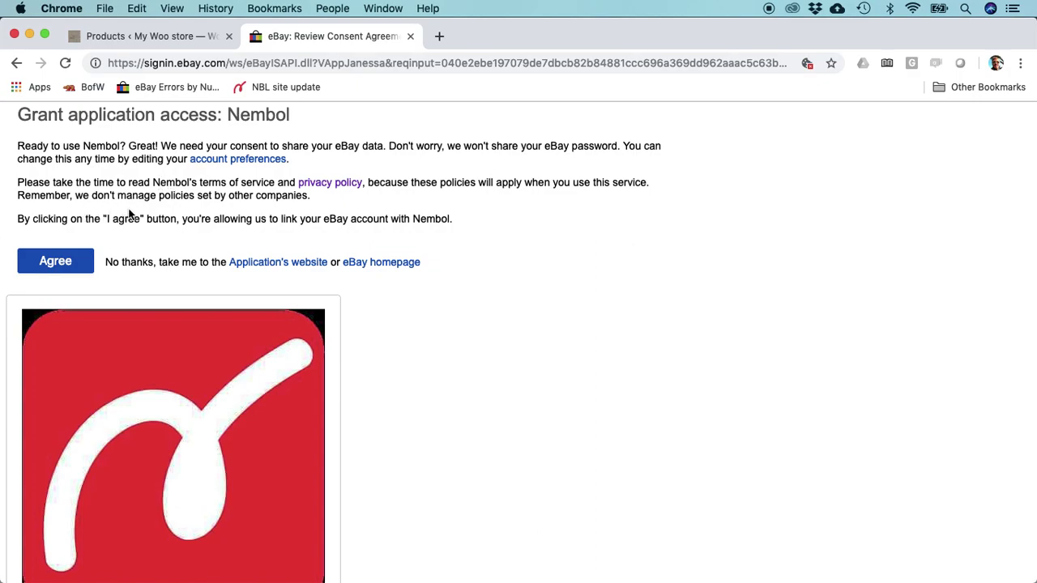
click(66, 263)
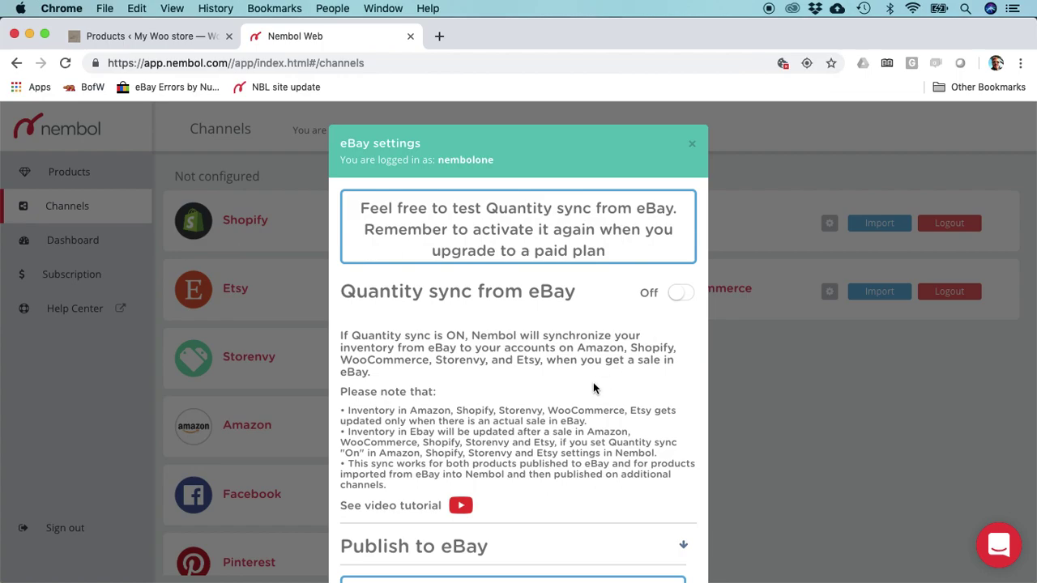
- In the Publish to eBay settings, turn on eBay Default Policies, set the listing duration to Max possible, and save the changes
scroll(593, 387, down, 5)
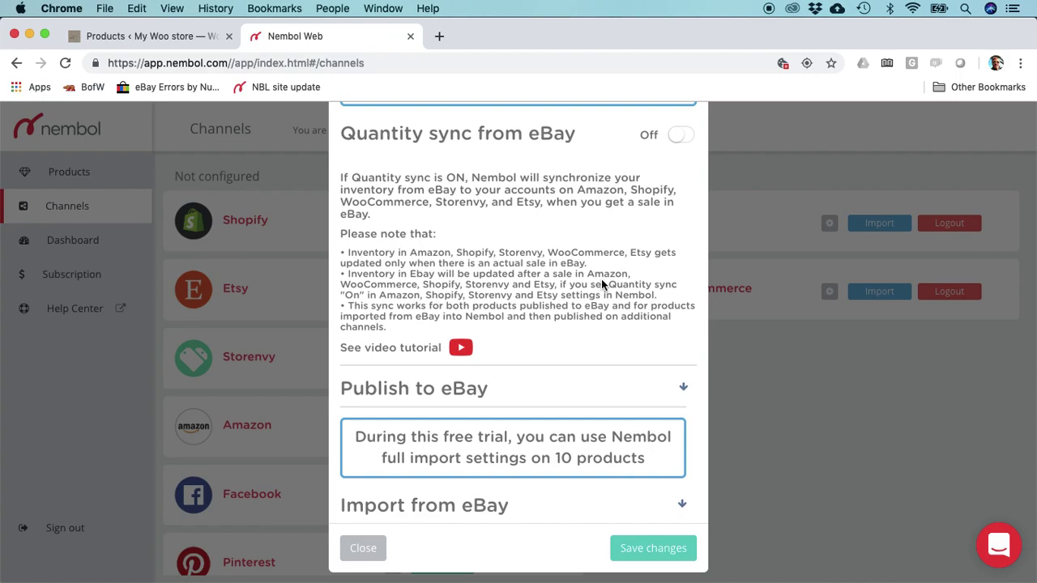
scroll(601, 284, down, 1)
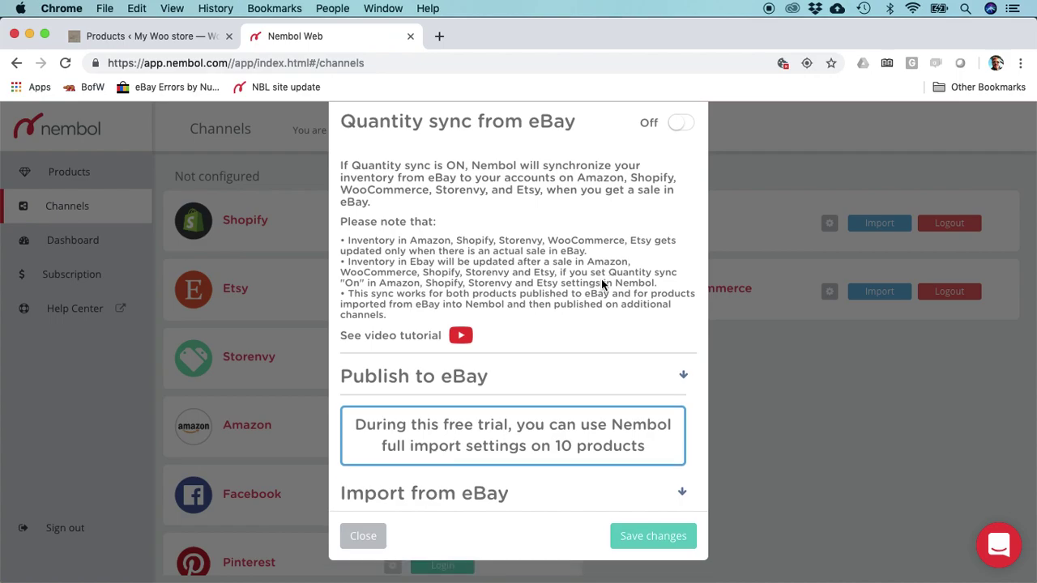
click(452, 379)
scroll(567, 354, down, 5)
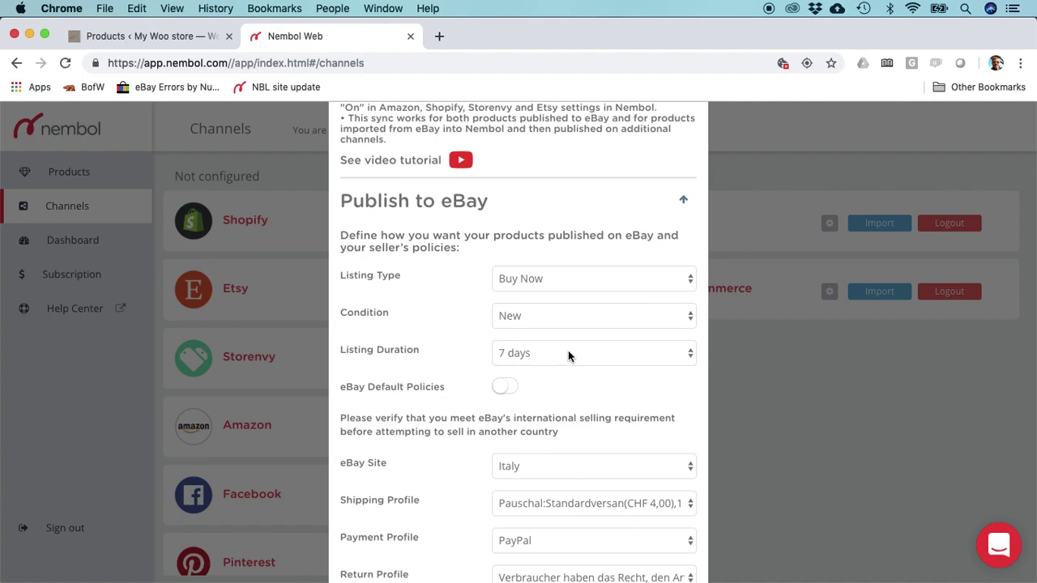
scroll(568, 355, down, 1)
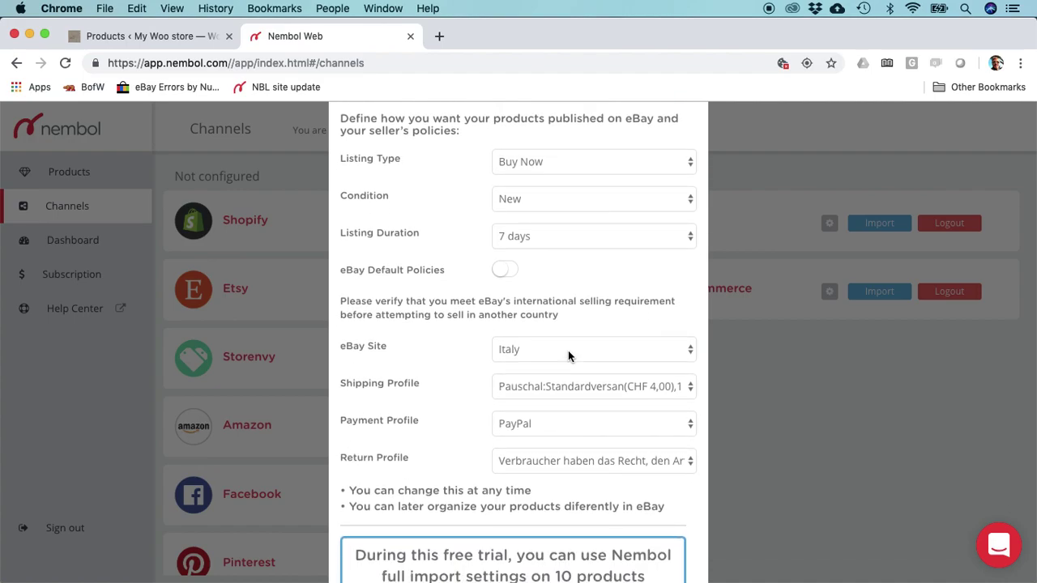
click(512, 271)
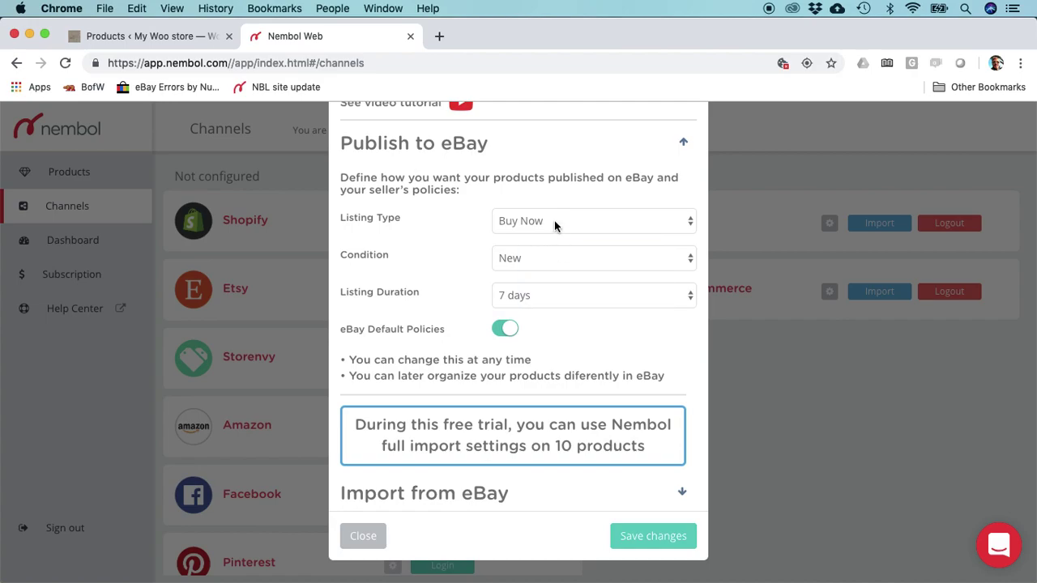
click(541, 296)
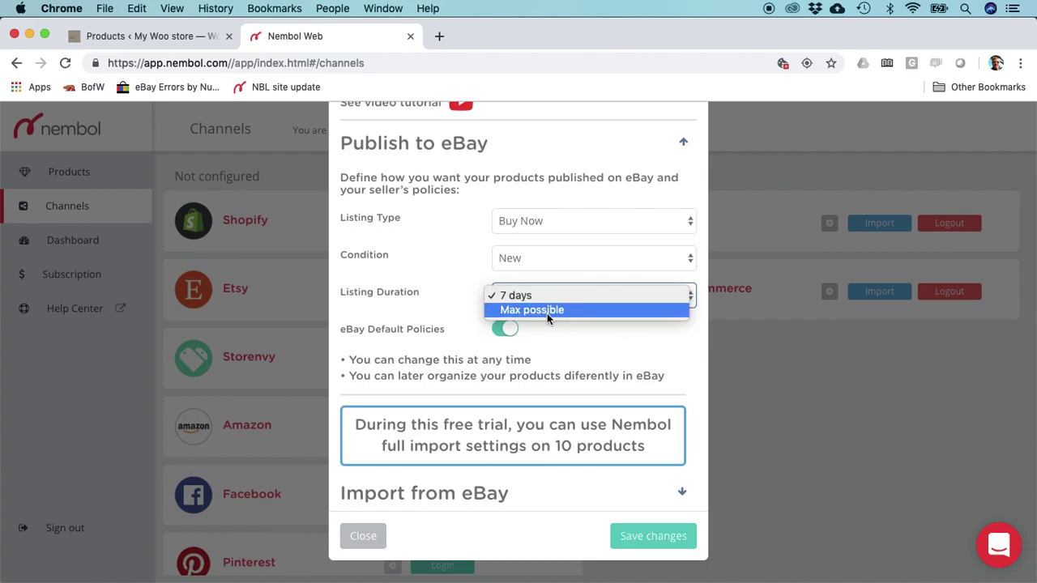
click(547, 313)
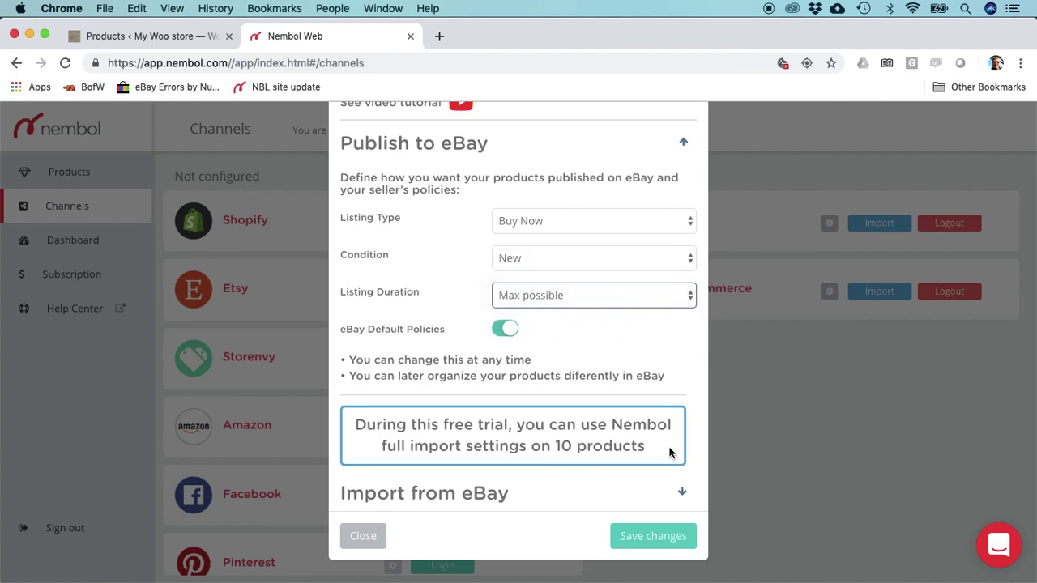
click(659, 538)
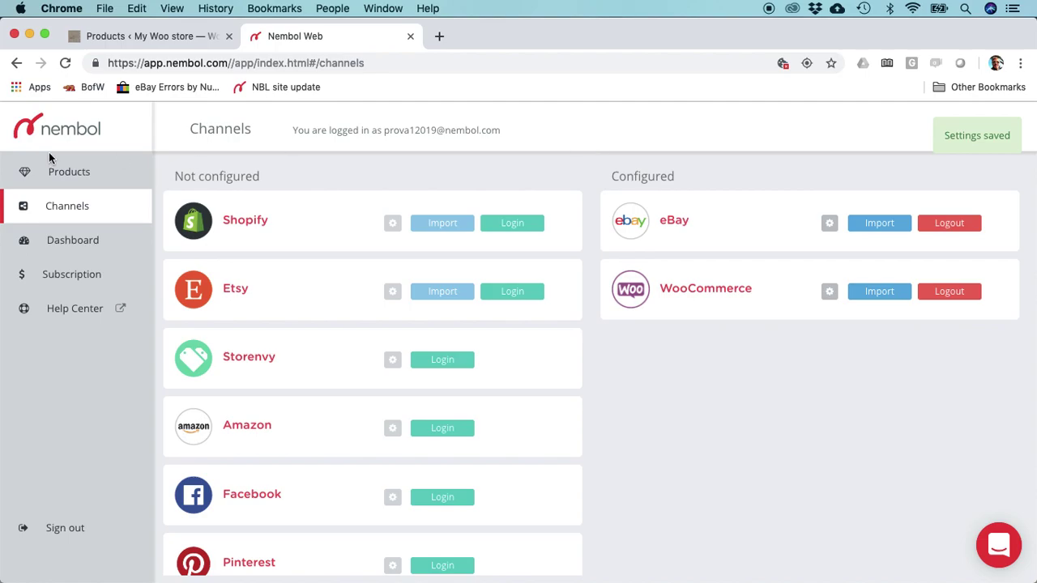
- In the product list, select all products except "test_woo_11" and "import"
click(76, 180)
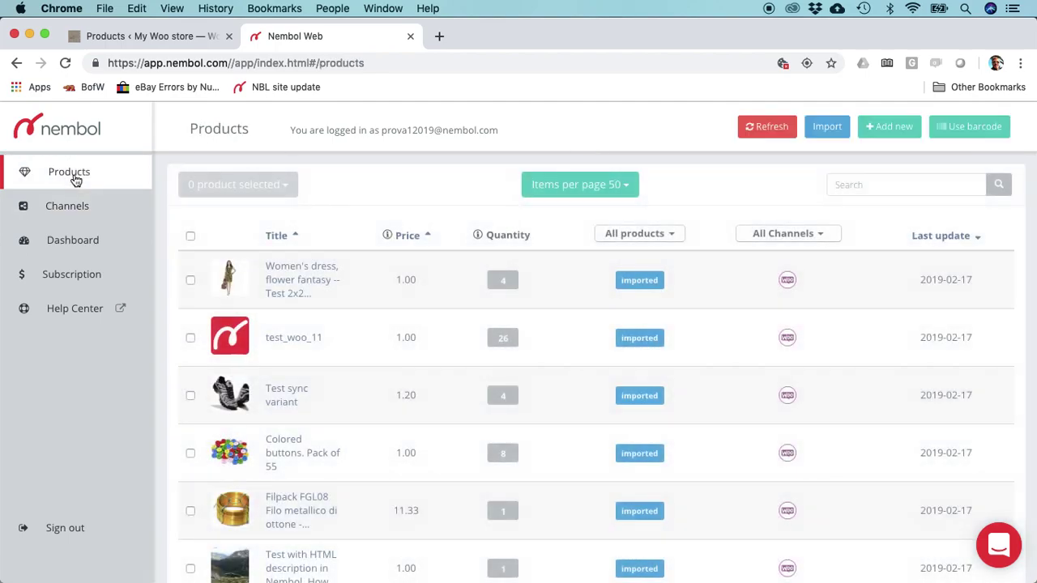
scroll(240, 289, down, 2)
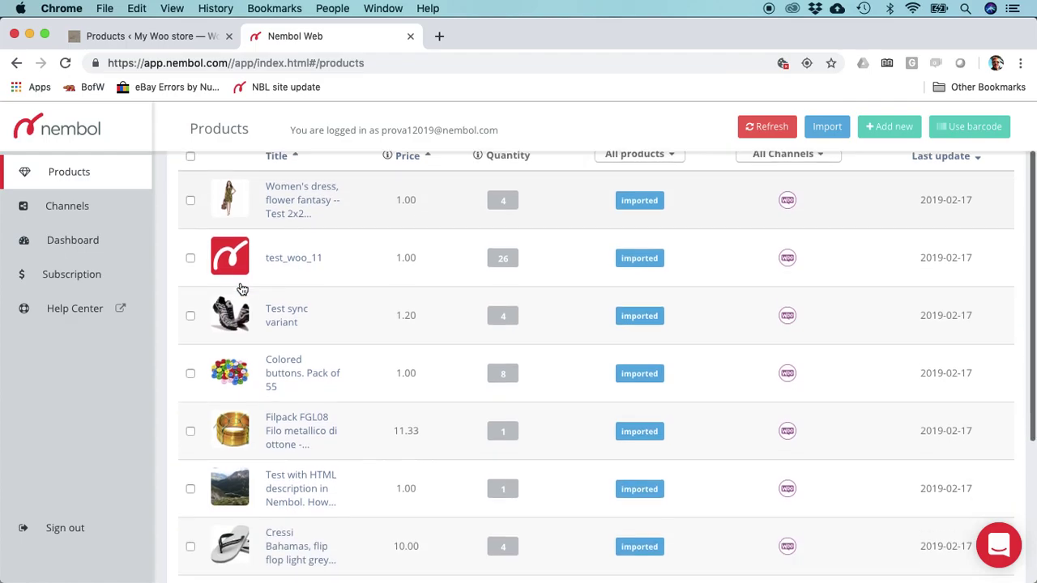
scroll(241, 289, up, 2)
click(190, 237)
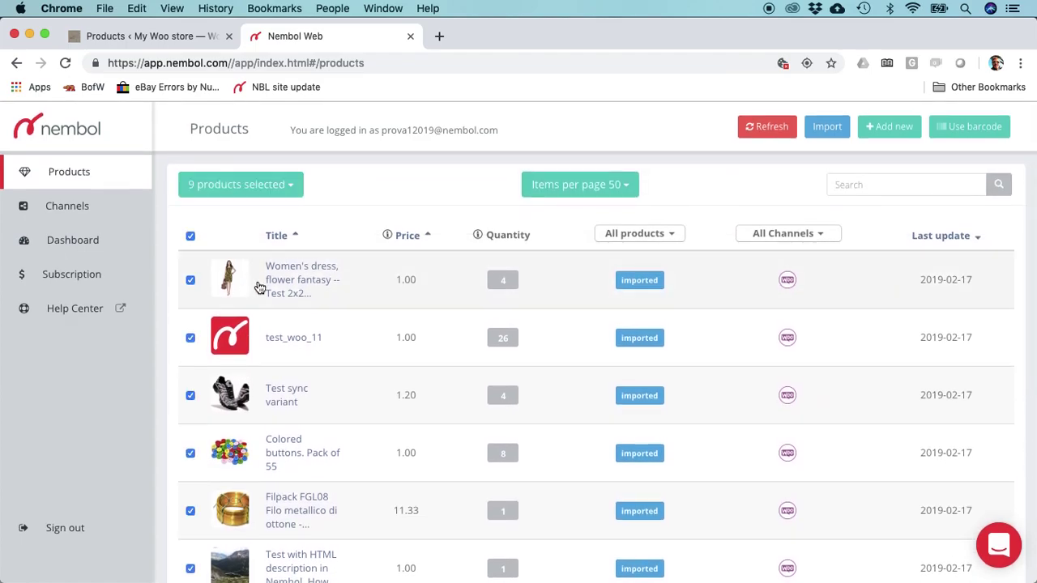
scroll(302, 331, down, 2)
scroll(302, 331, up, 2)
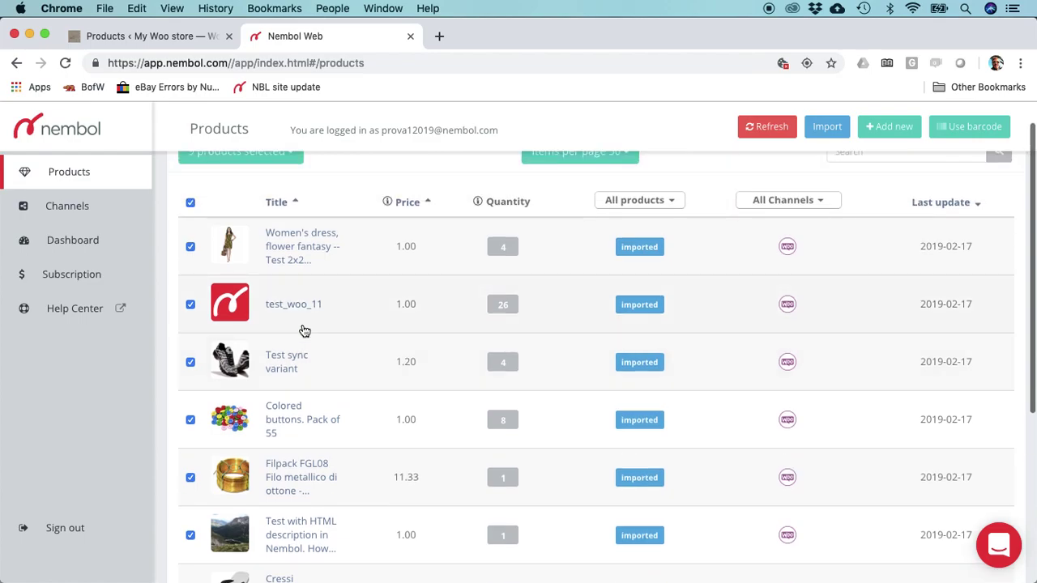
click(191, 304)
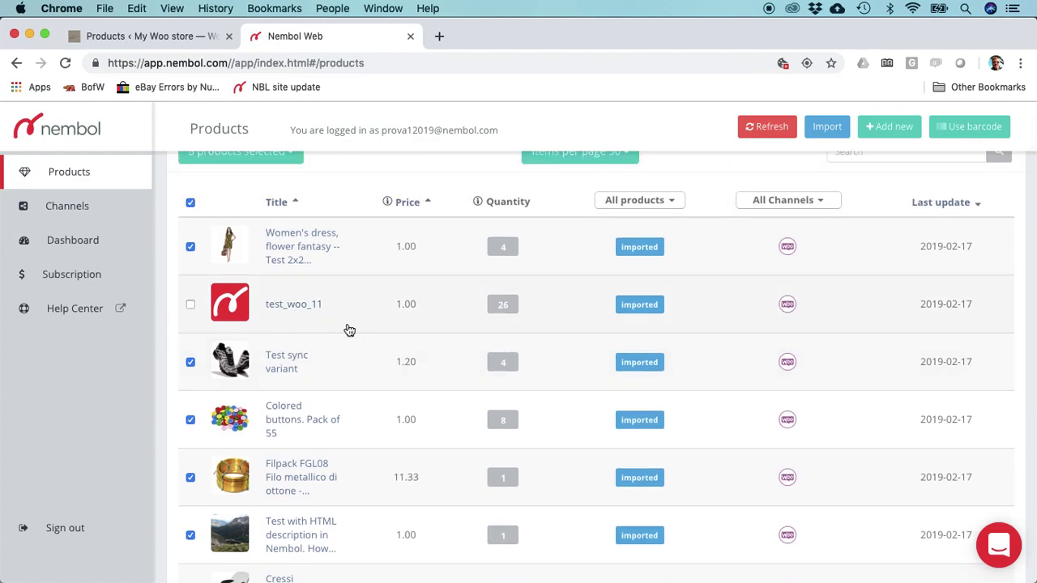
scroll(349, 331, down, 2)
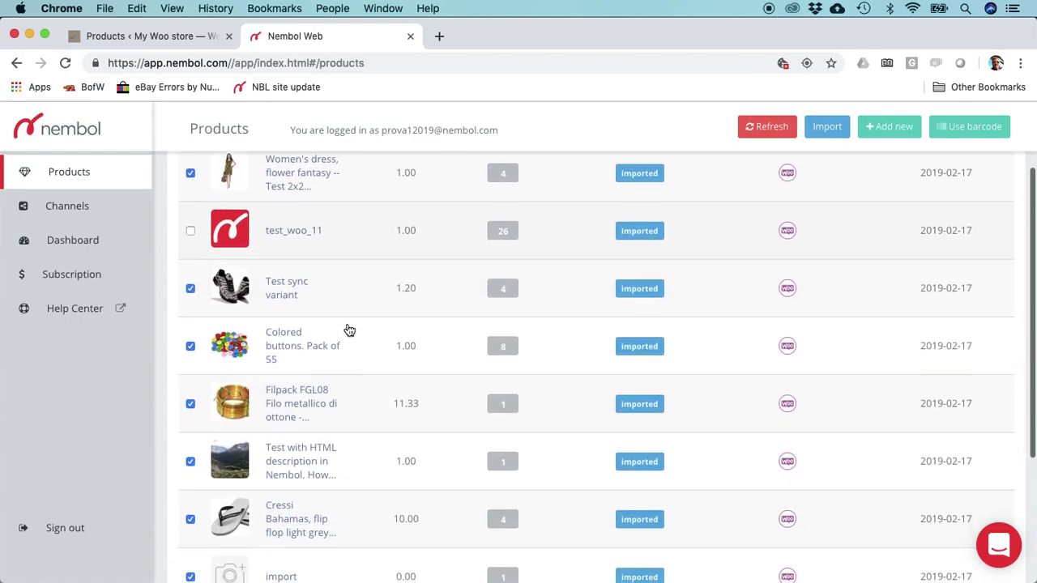
scroll(349, 330, down, 1)
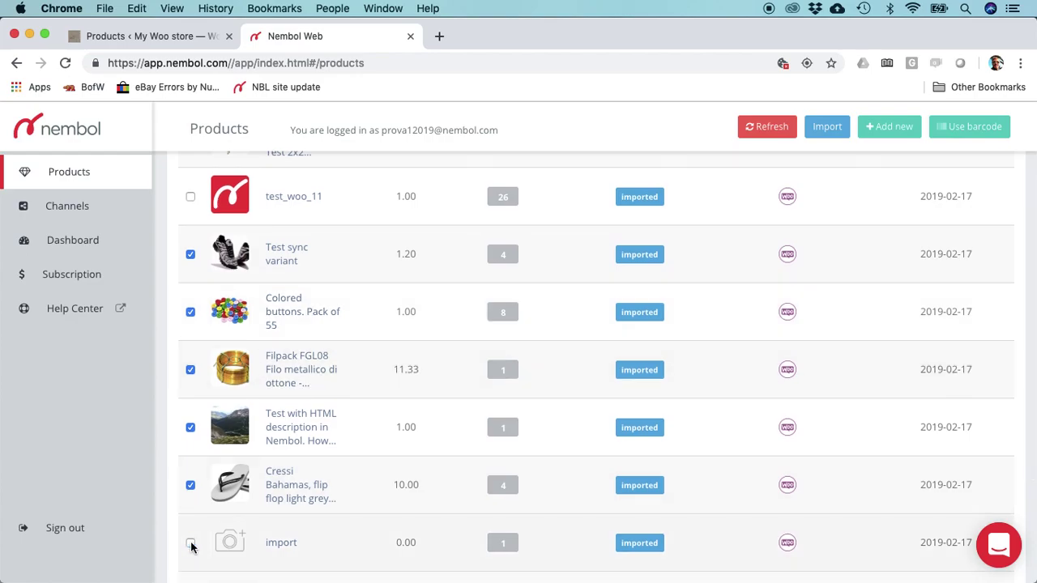
click(191, 543)
scroll(363, 483, up, 4)
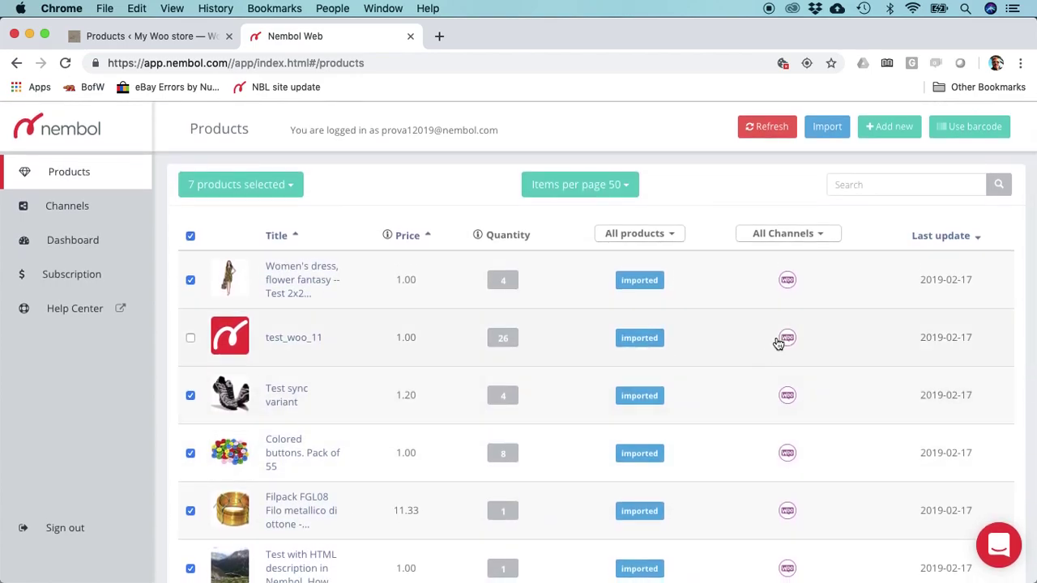
- Publish the selected products to eBay only, excluding the WooCommerce channel, and acknowledge the notice
click(292, 187)
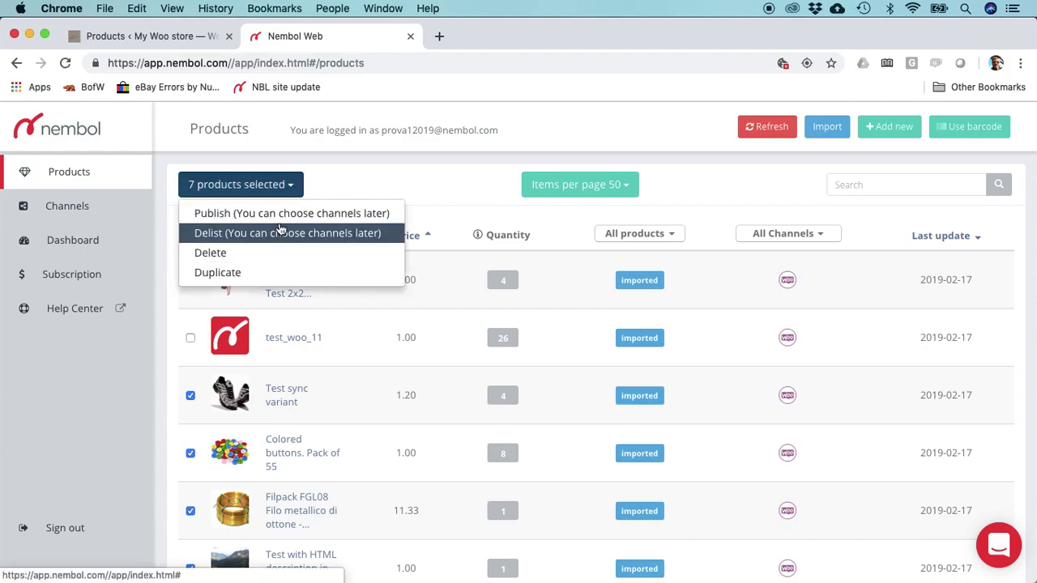
click(280, 214)
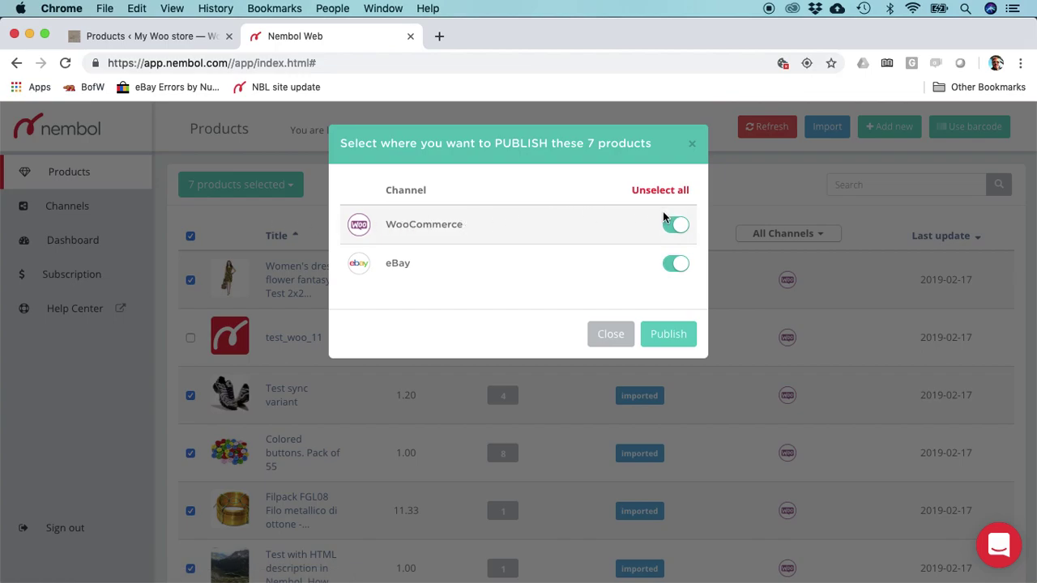
click(672, 225)
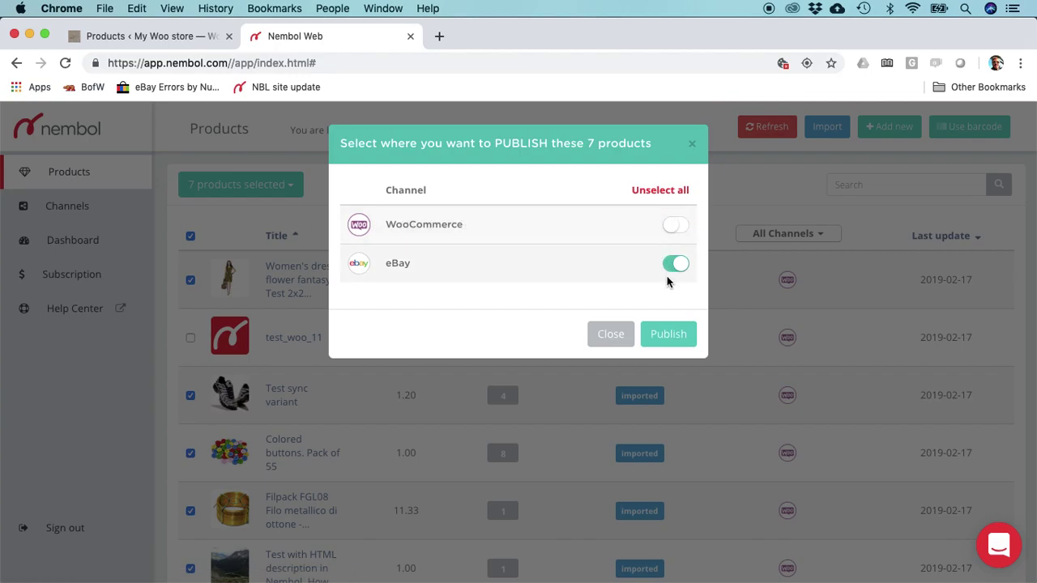
click(671, 339)
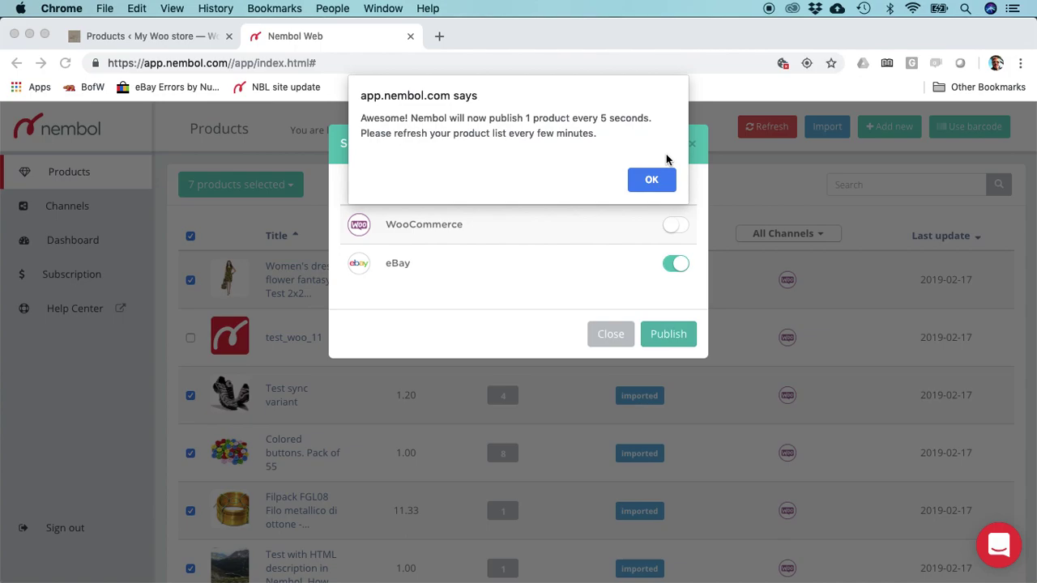
click(656, 180)
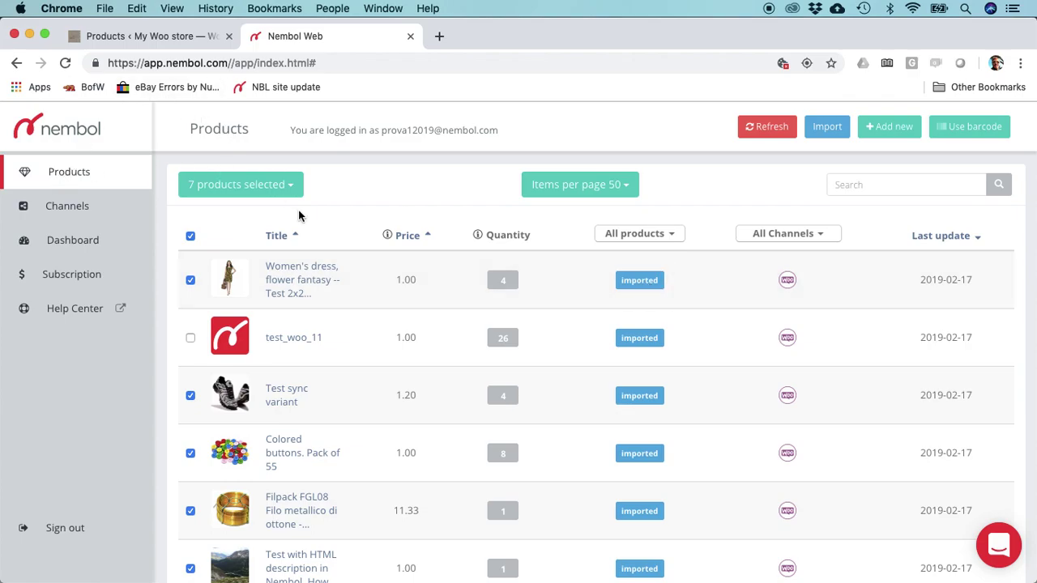
- Refresh the product list and check the eBay publishing error details of the "test" product
click(772, 128)
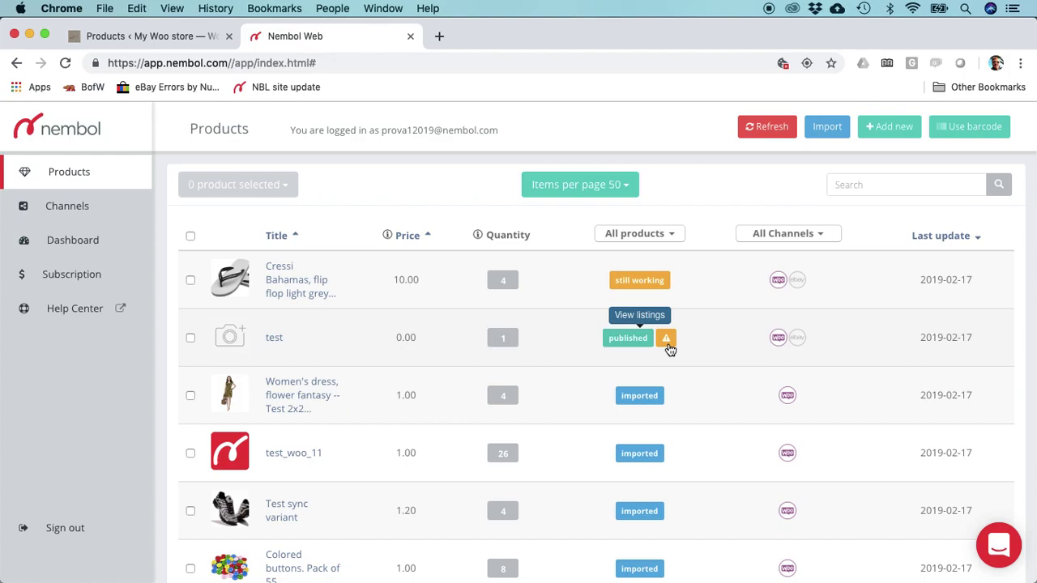
click(668, 343)
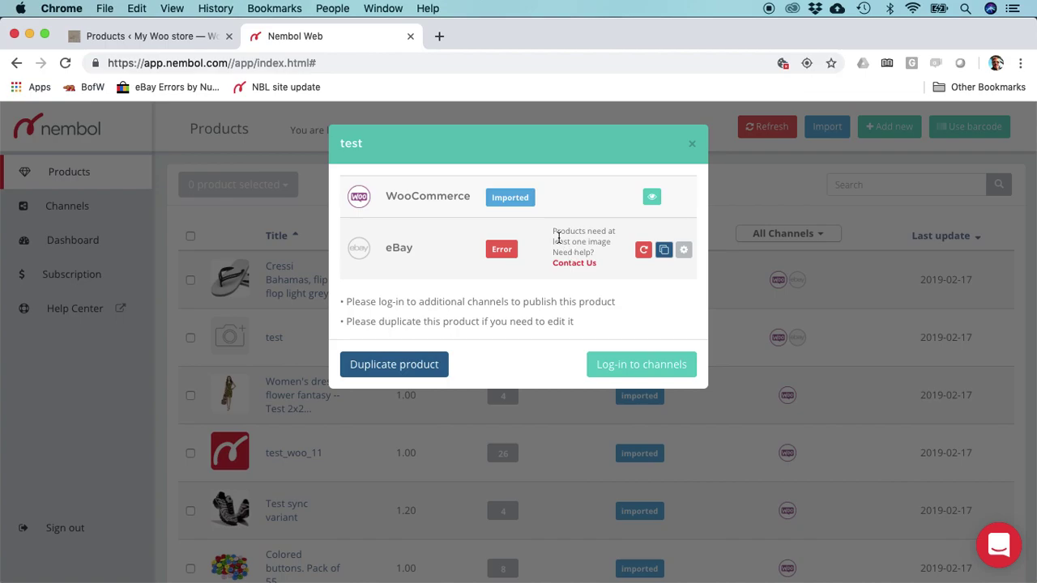
click(692, 144)
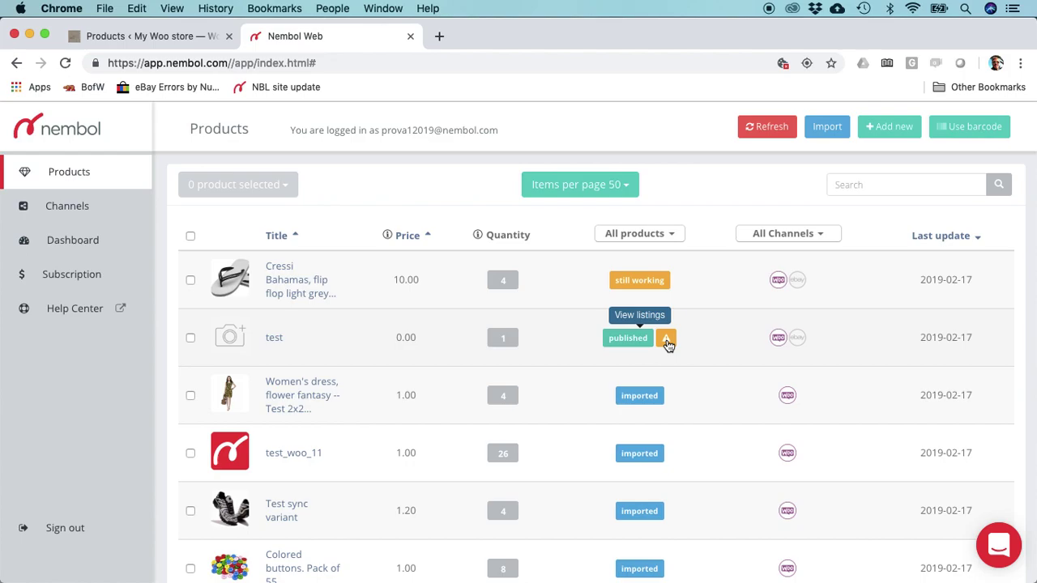
click(666, 340)
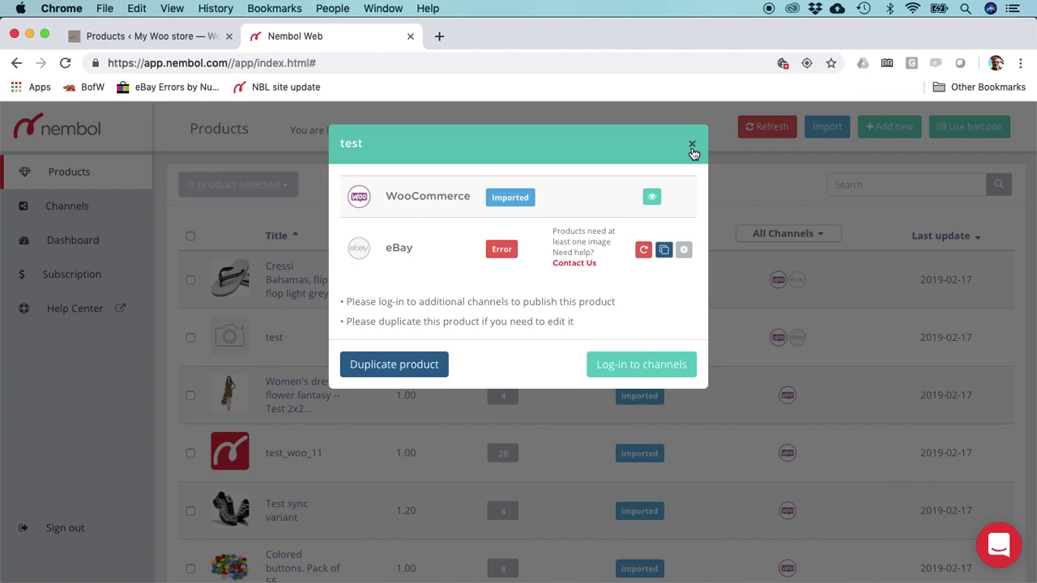
click(692, 146)
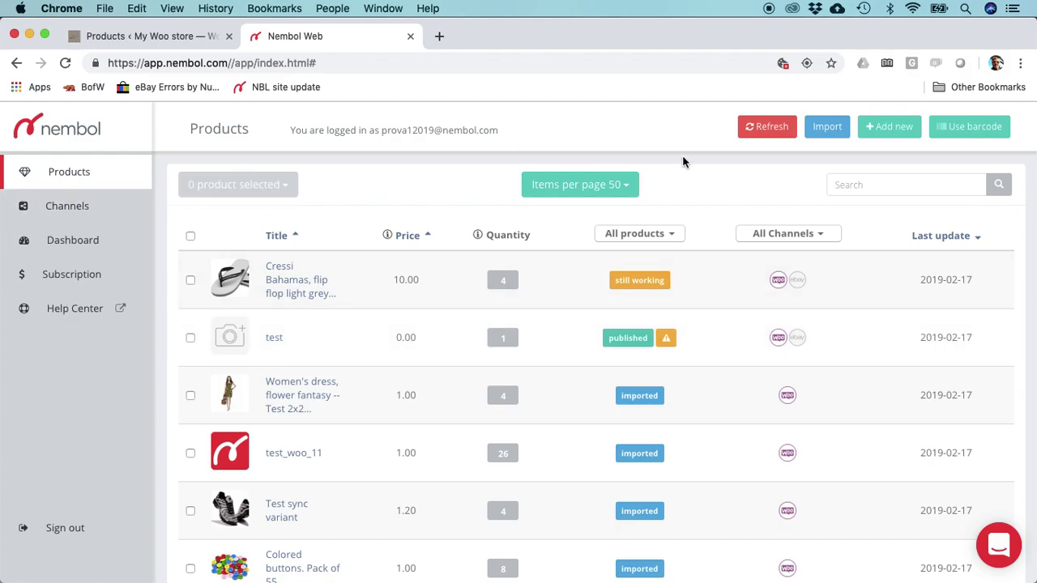
- Refresh the product list again and review the publishing status of every product down to the end
click(774, 128)
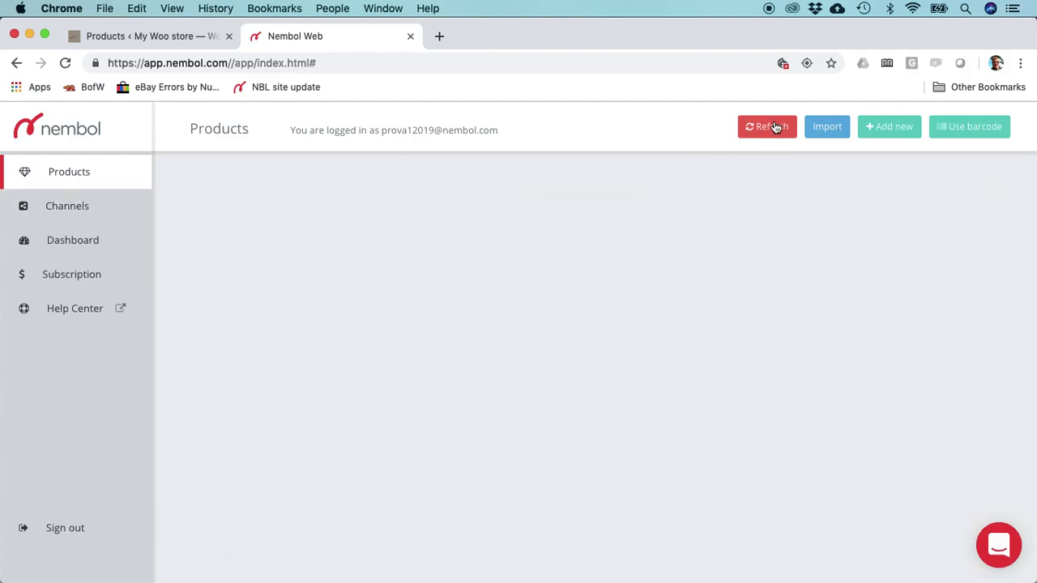
scroll(732, 329, down, 2)
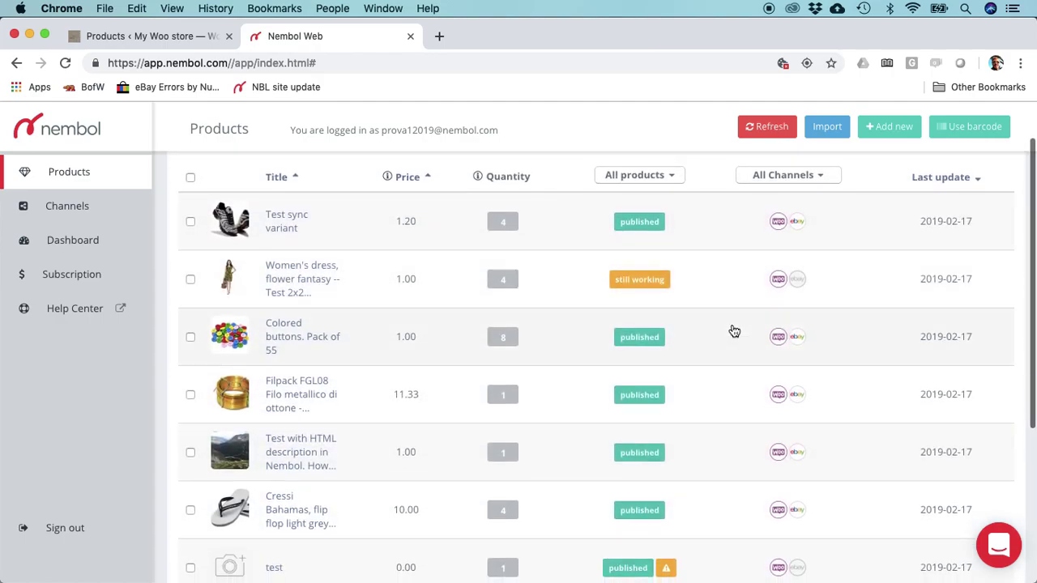
scroll(733, 330, up, 2)
scroll(734, 331, down, 5)
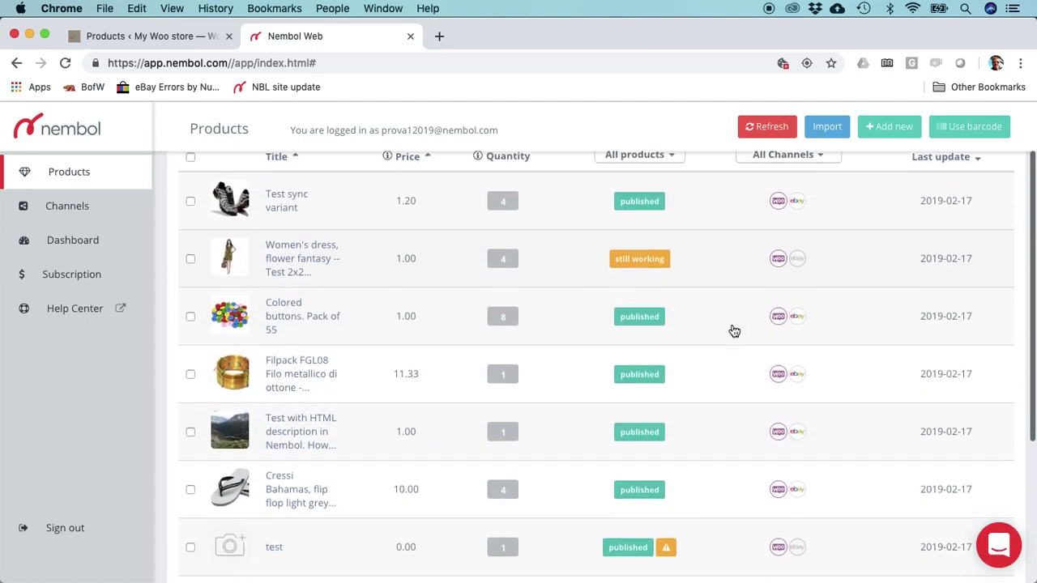
scroll(733, 331, down, 4)
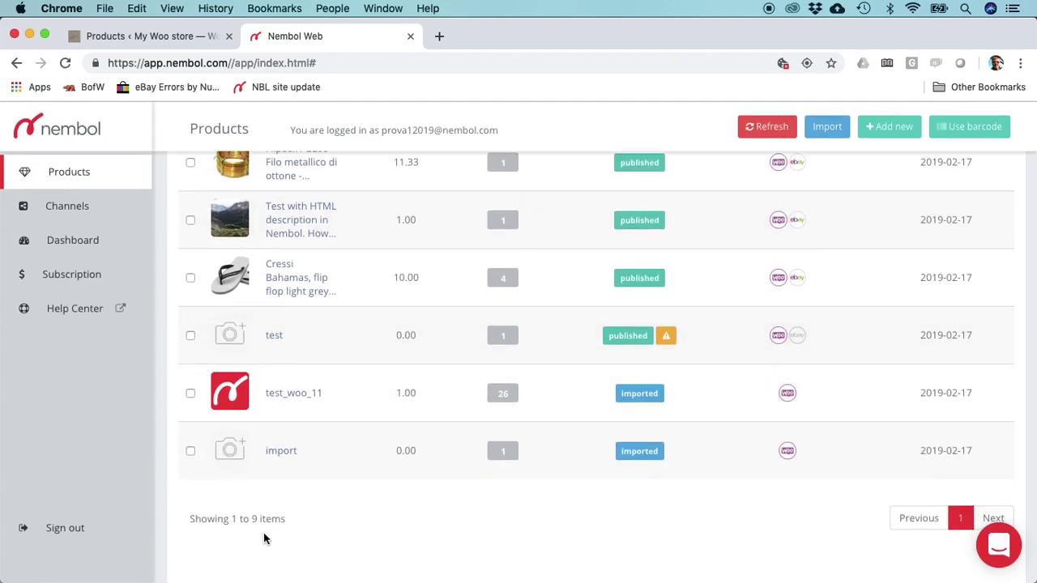
scroll(366, 533, up, 6)
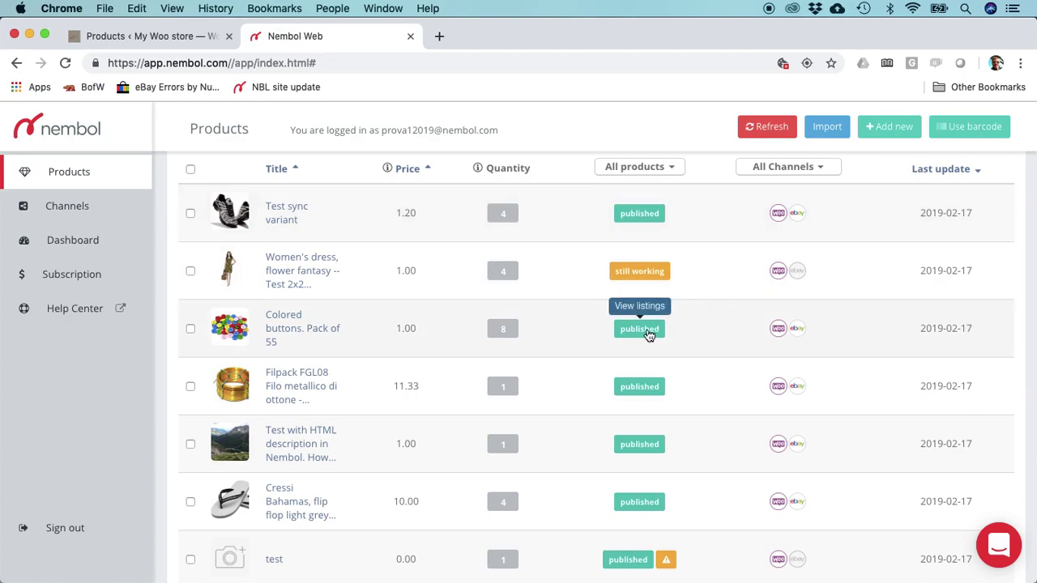
- Open the eBay listing of "Colored buttons. Pack of 55" and examine its price, shipping, payment, and return details
click(648, 332)
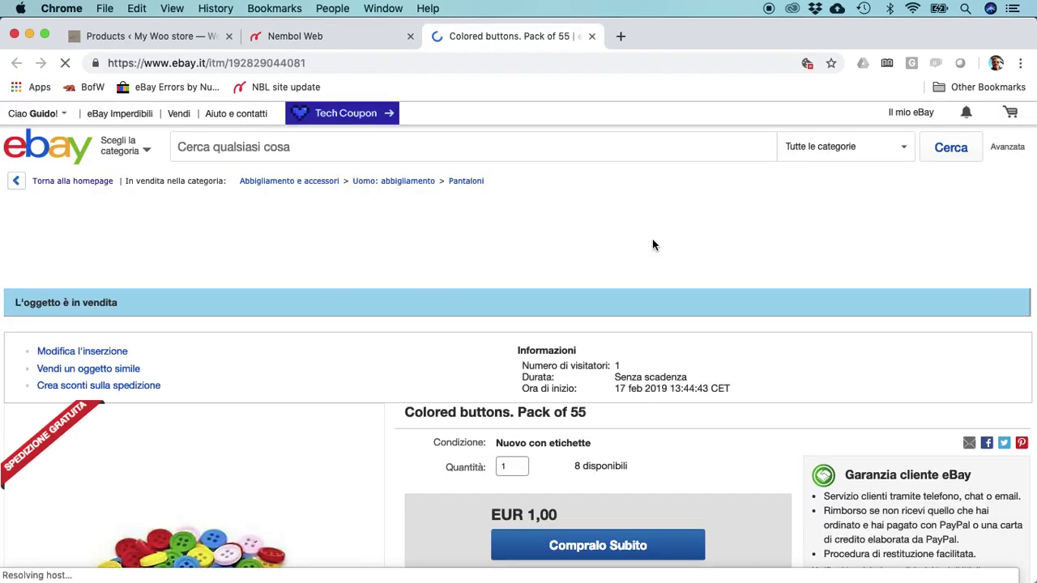
scroll(541, 218, down, 3)
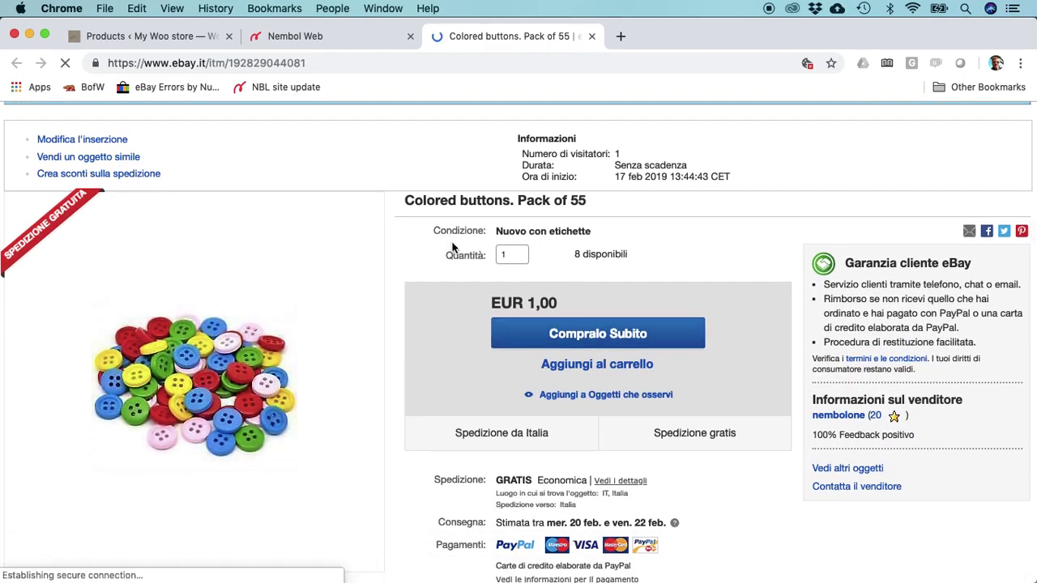
scroll(615, 258, down, 4)
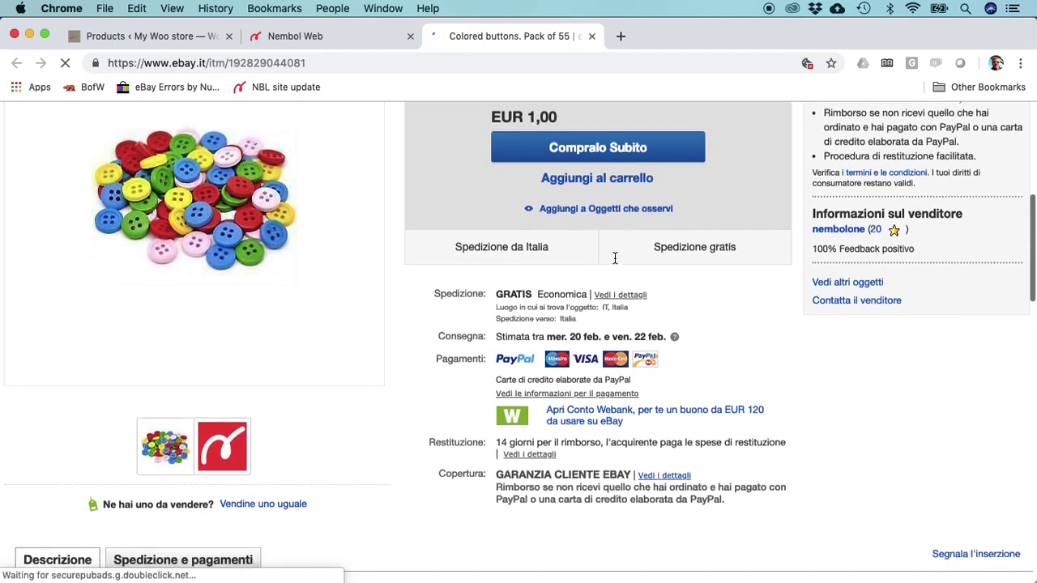
scroll(615, 257, down, 3)
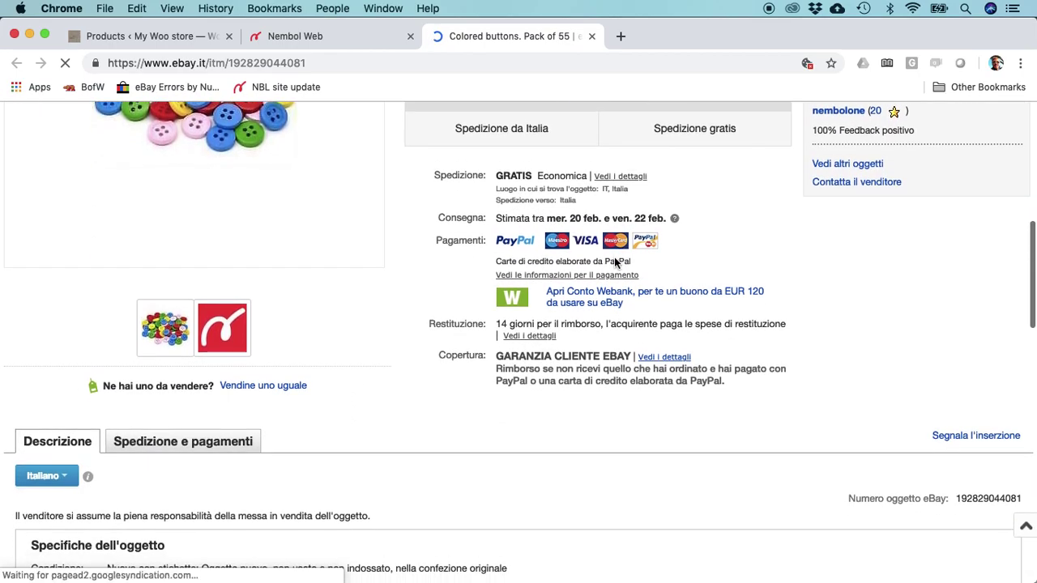
- Read the item specifics and description of the "Colored buttons. Pack of 55" eBay listing, and return to its price area
scroll(411, 347, down, 1)
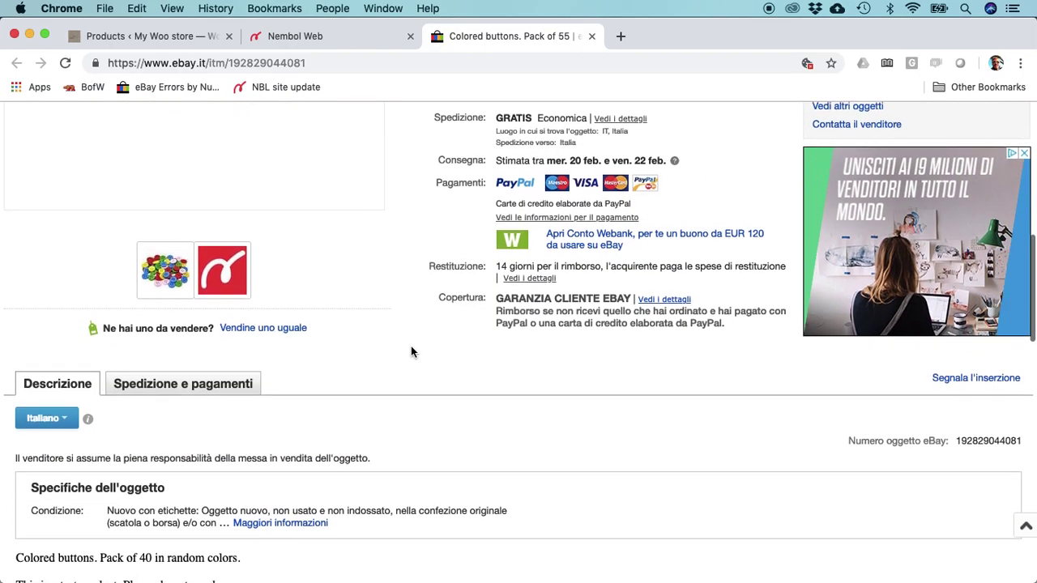
scroll(411, 348, down, 4)
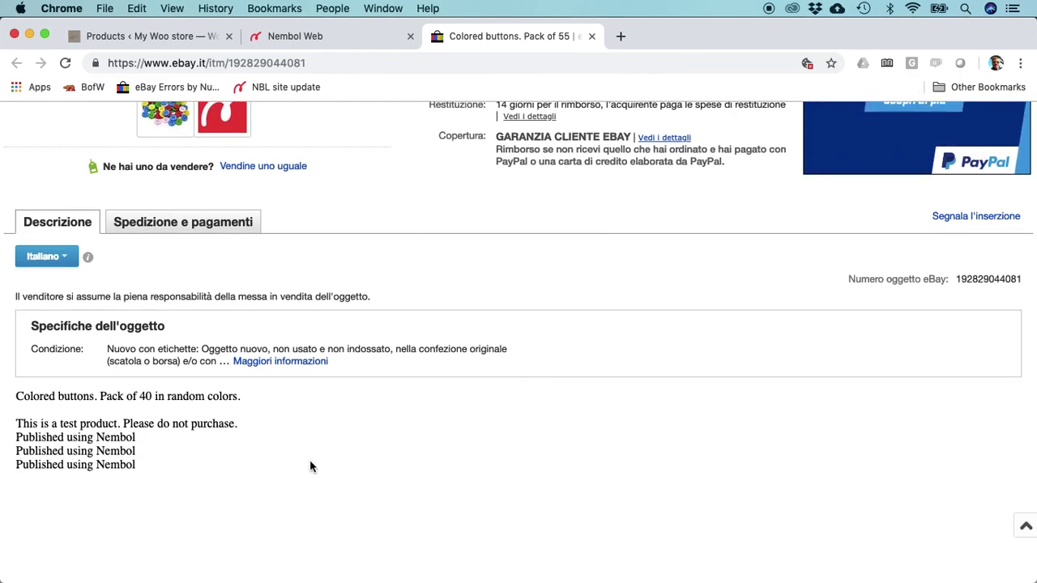
scroll(309, 459, up, 10)
scroll(316, 397, up, 2)
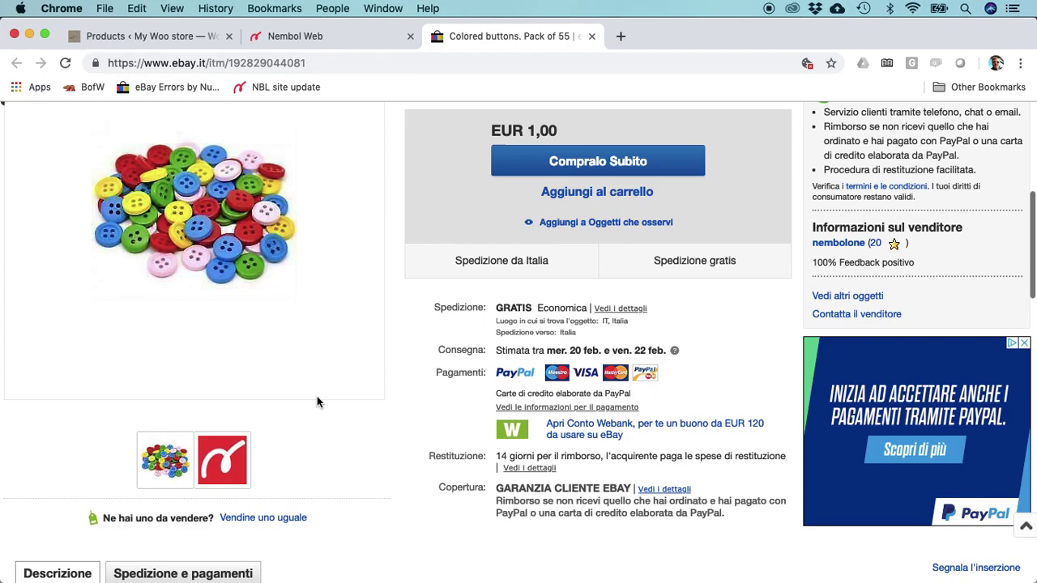
- Switch back to Nembol, close the listing details of "Colored buttons. Pack of 55", and look over the product list
click(345, 40)
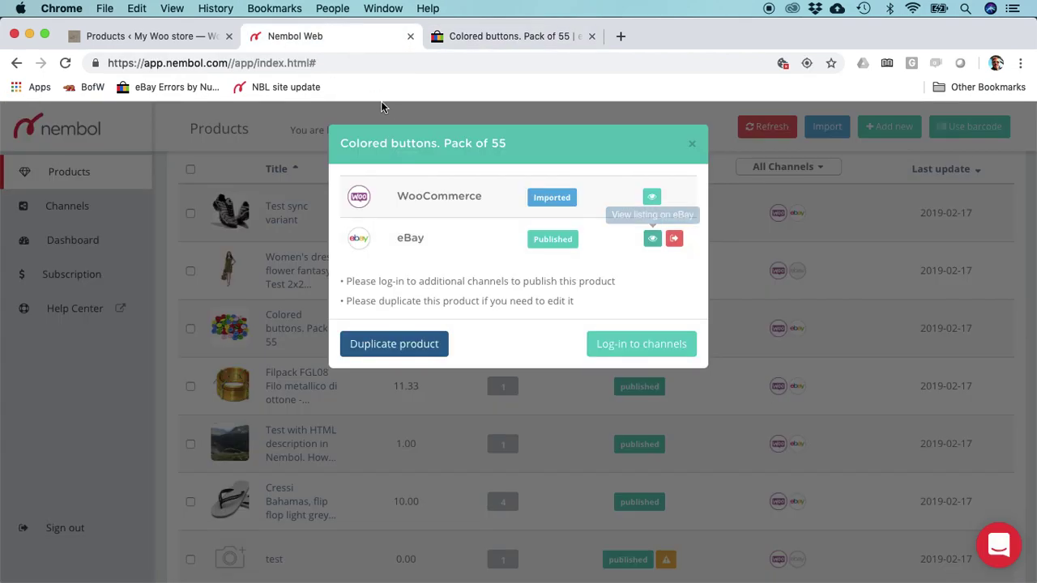
click(692, 144)
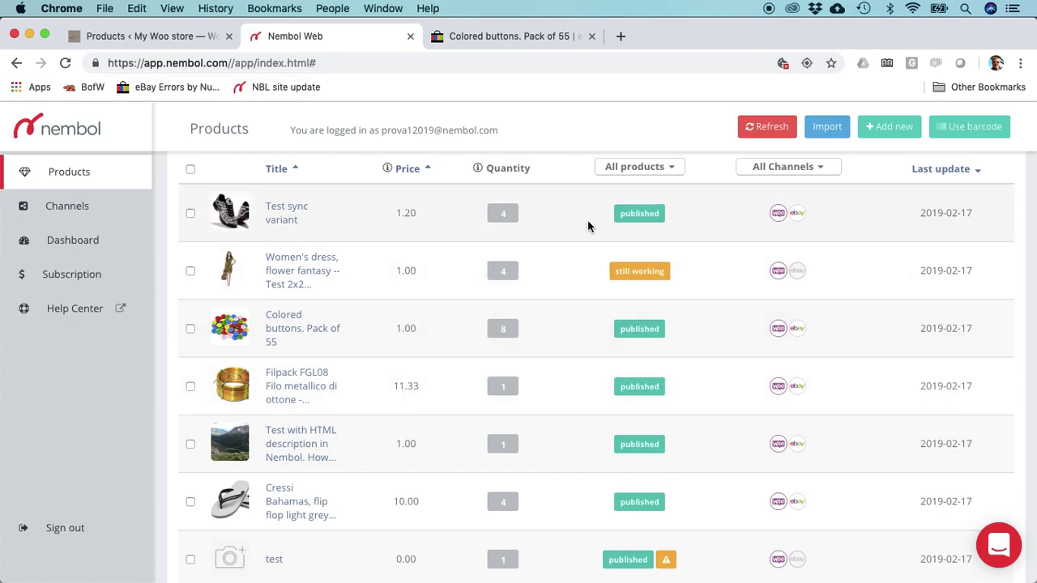
scroll(561, 329, up, 2)
scroll(560, 335, down, 1)
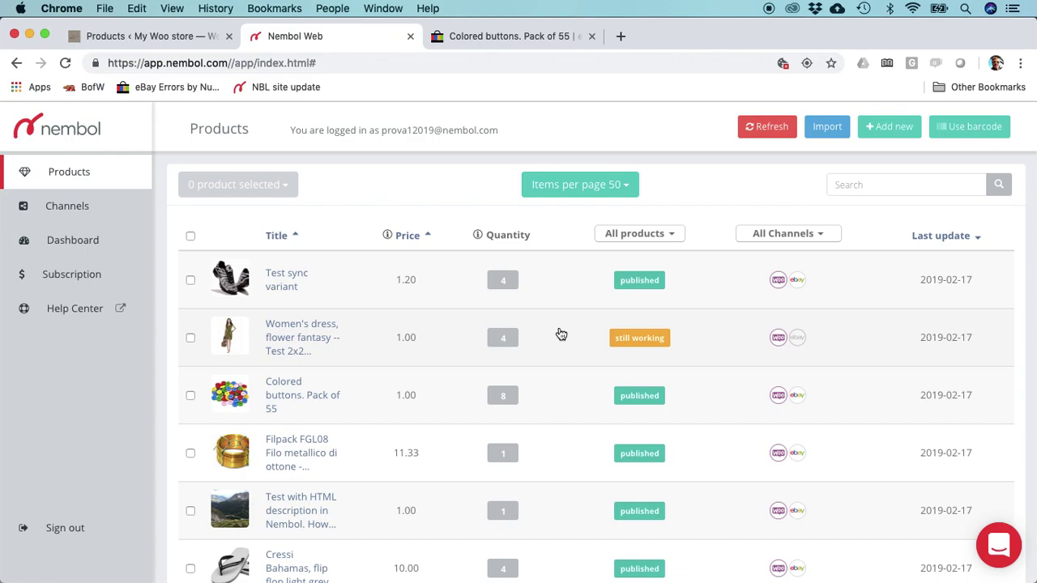
- Connect the Facebook channel with "Il mio negozio di prova" as its page, save the settings, and return to the product list
click(75, 207)
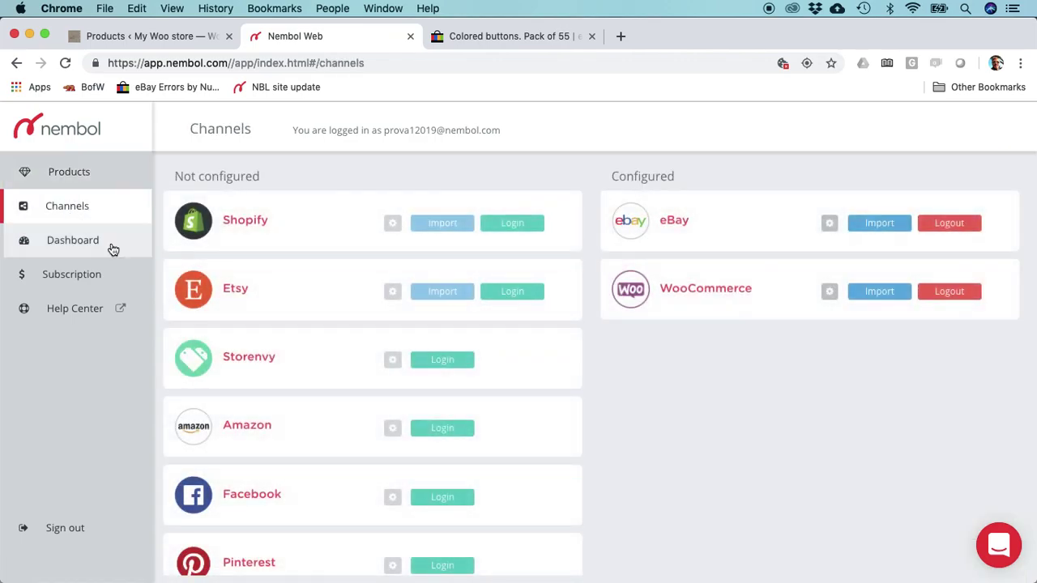
scroll(339, 380, down, 2)
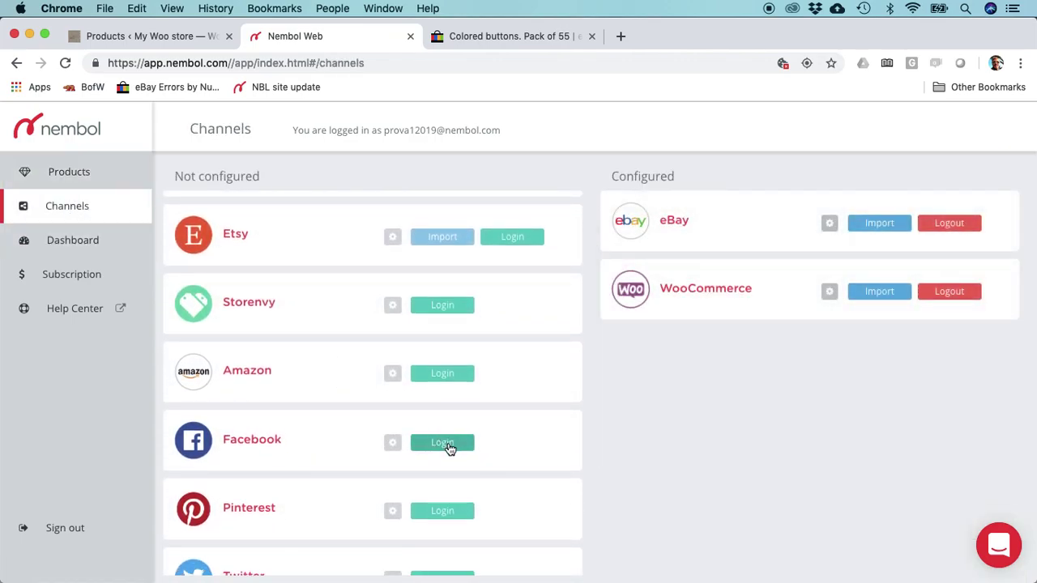
click(450, 443)
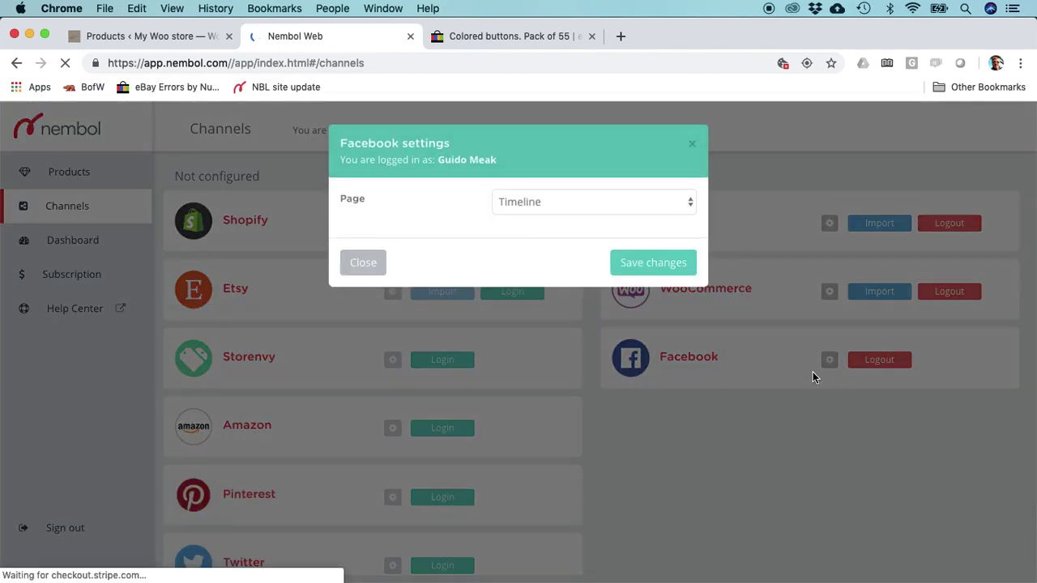
click(634, 201)
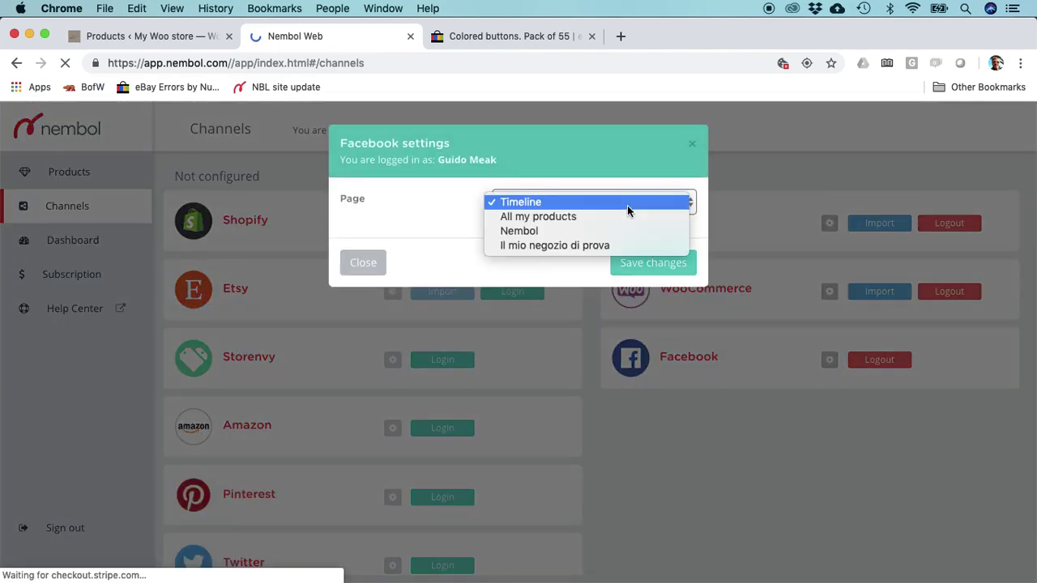
click(613, 244)
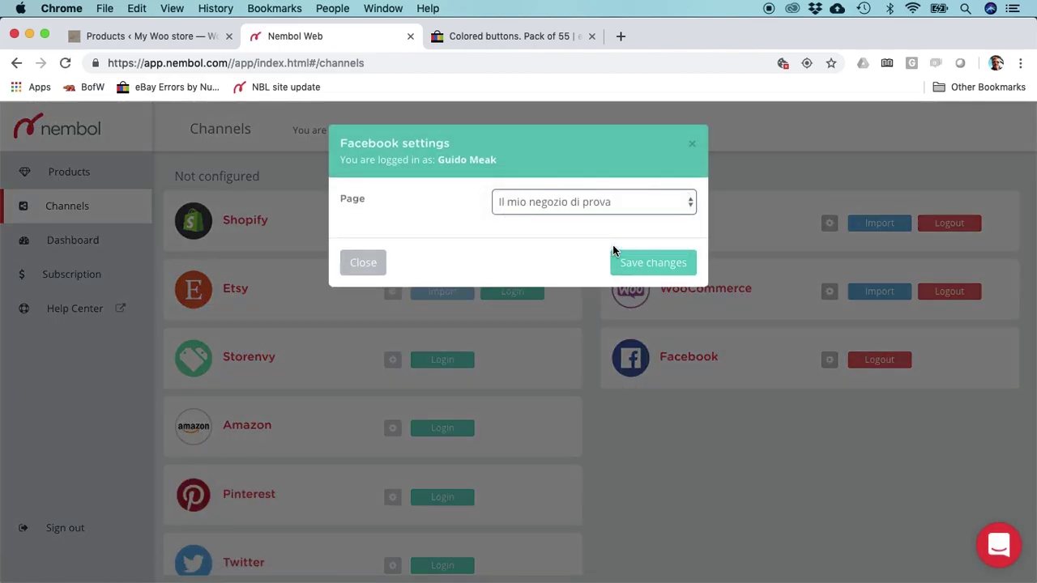
click(653, 265)
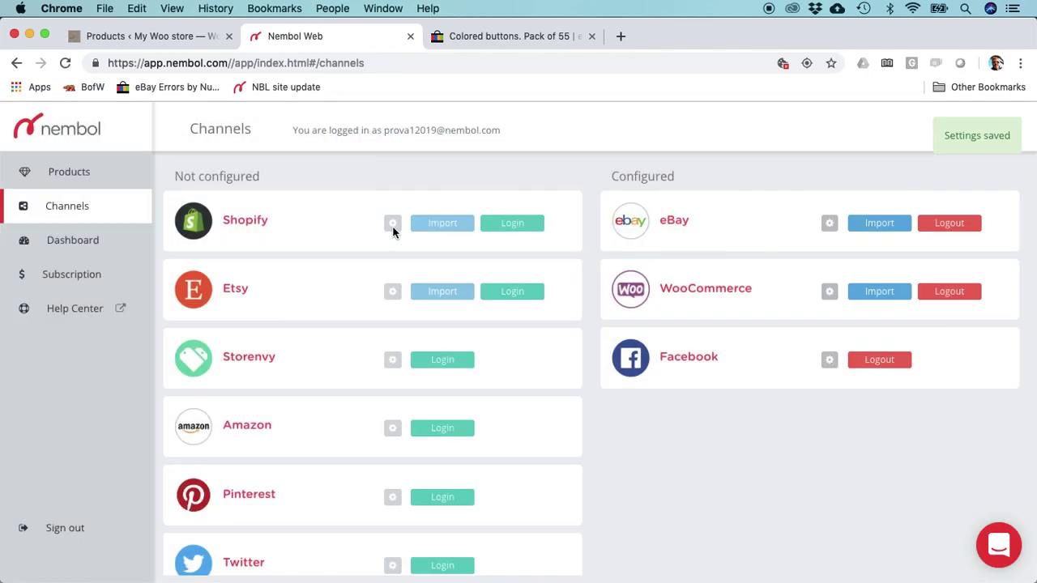
click(70, 177)
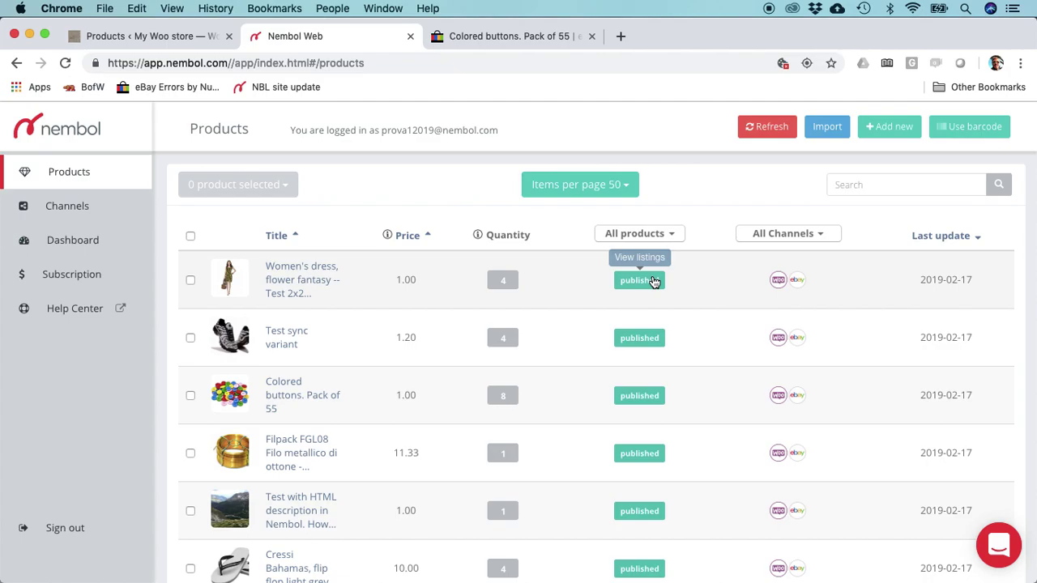
click(191, 279)
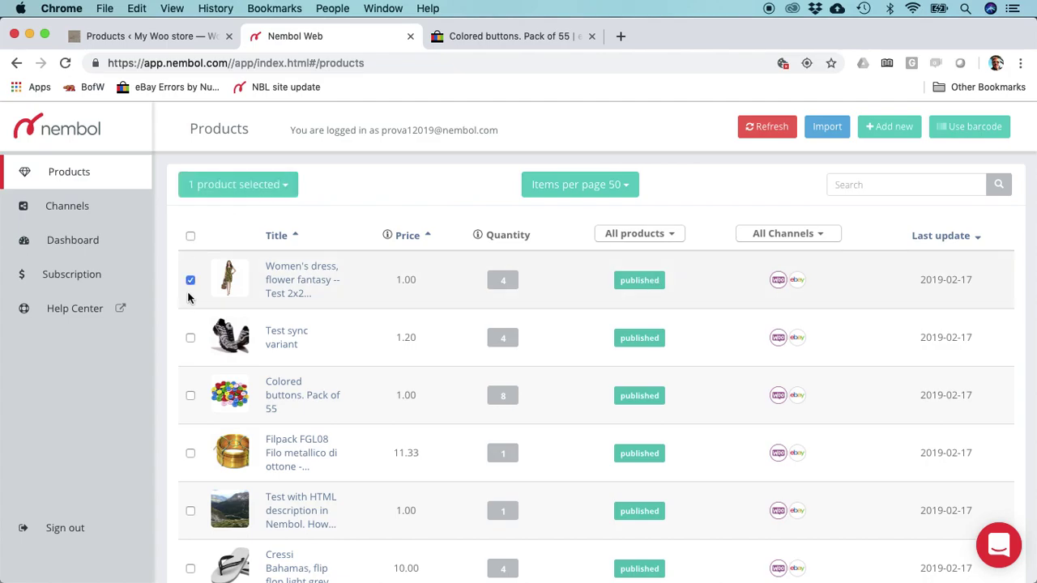
click(191, 337)
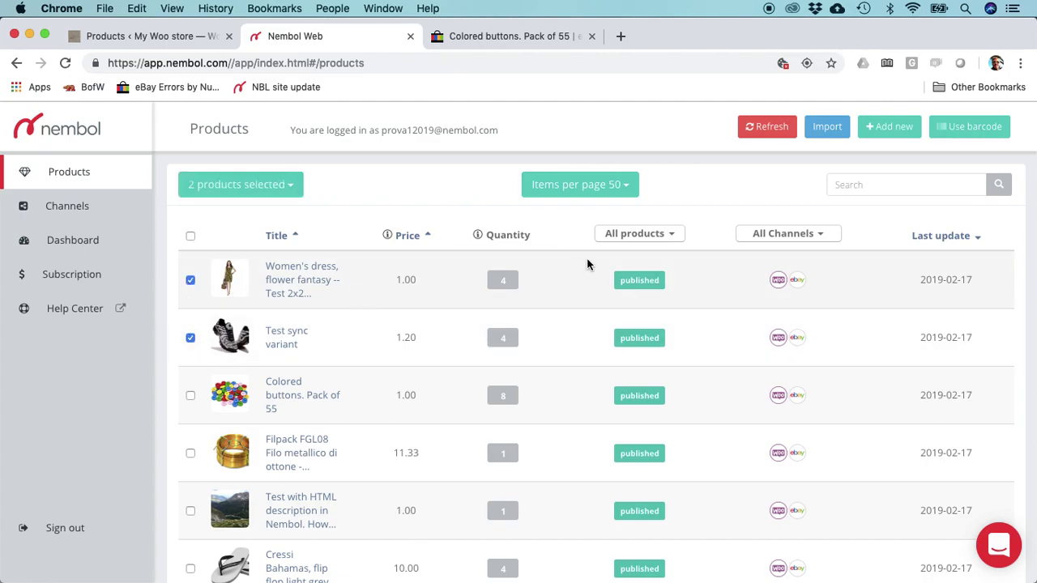
click(190, 237)
click(190, 237)
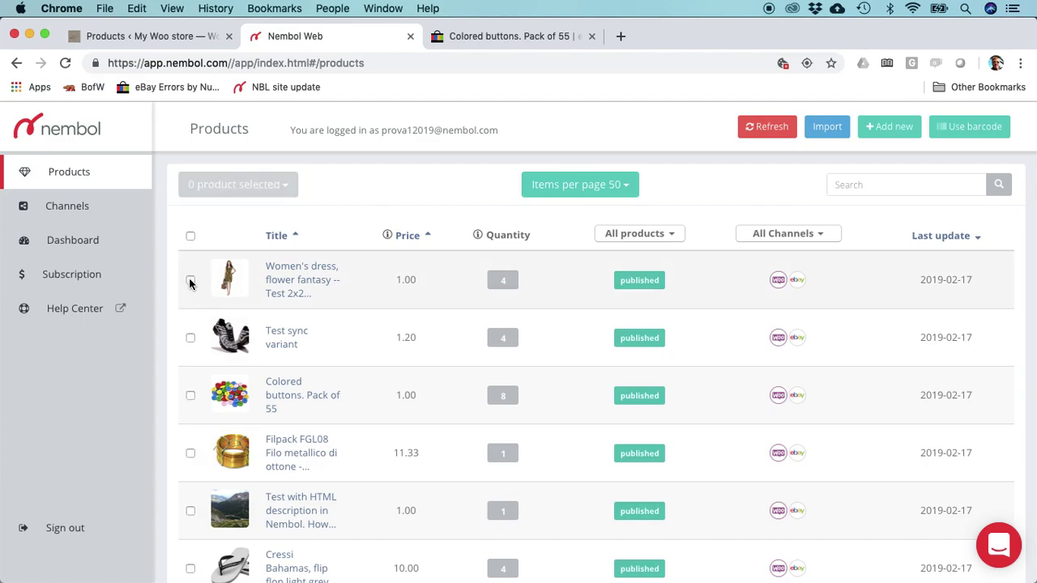
- Publish the "Women's dress, flower fantasy" and "Test sync variant" products to Facebook only, excluding WooCommerce and eBay
click(191, 279)
click(191, 337)
click(289, 186)
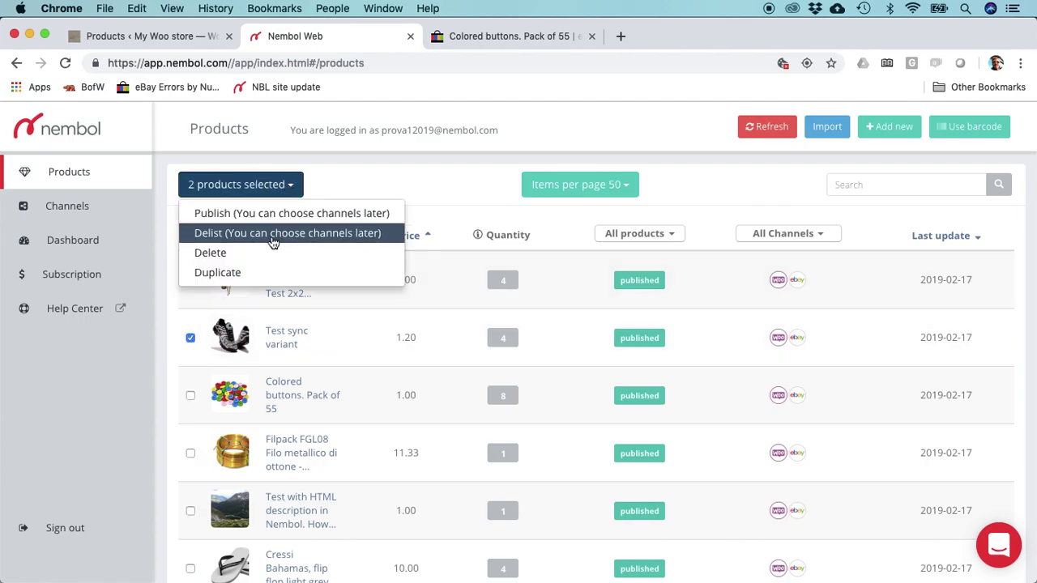
click(270, 221)
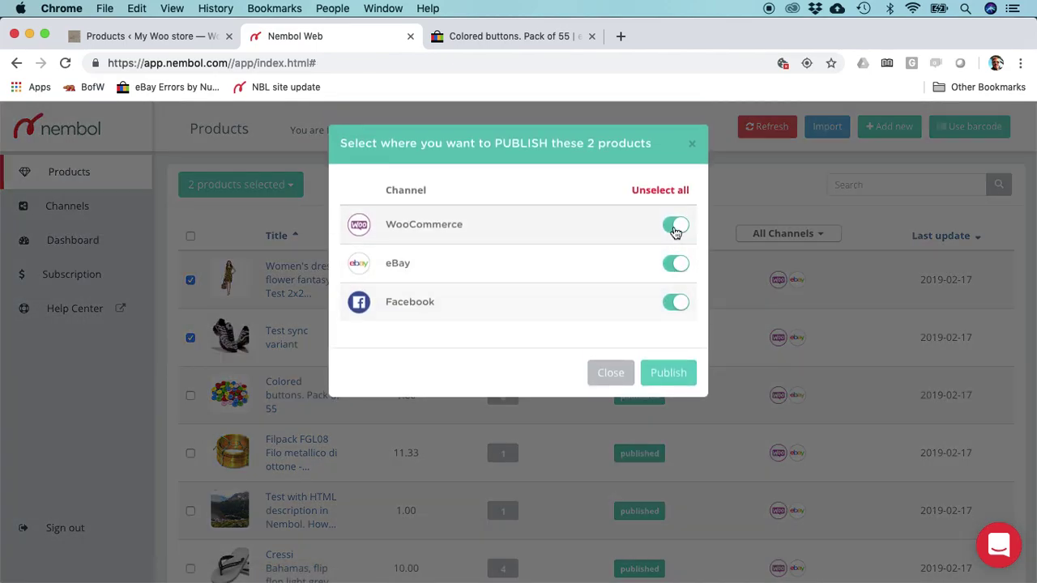
click(671, 195)
click(676, 302)
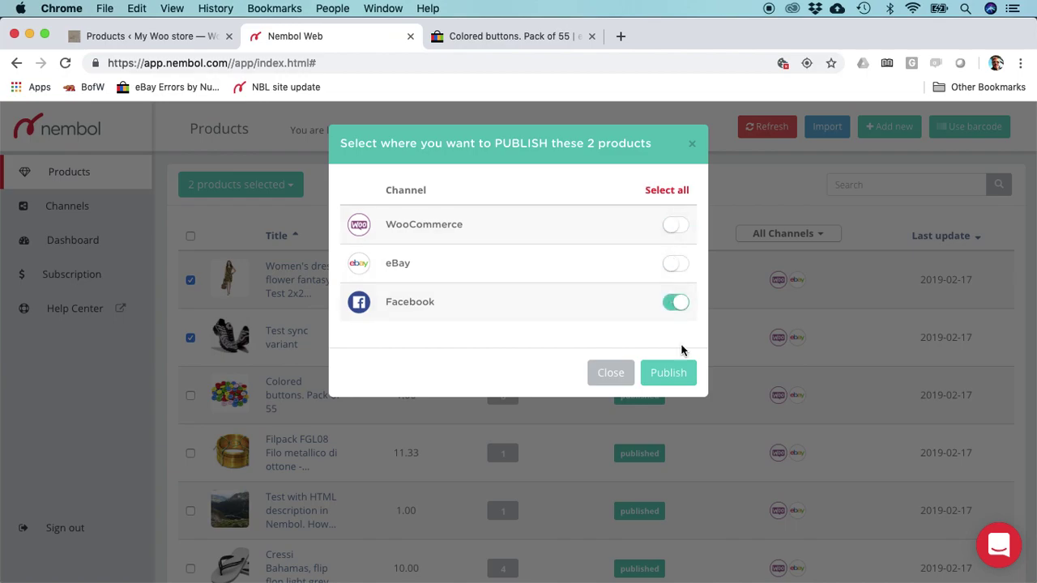
click(675, 373)
click(659, 188)
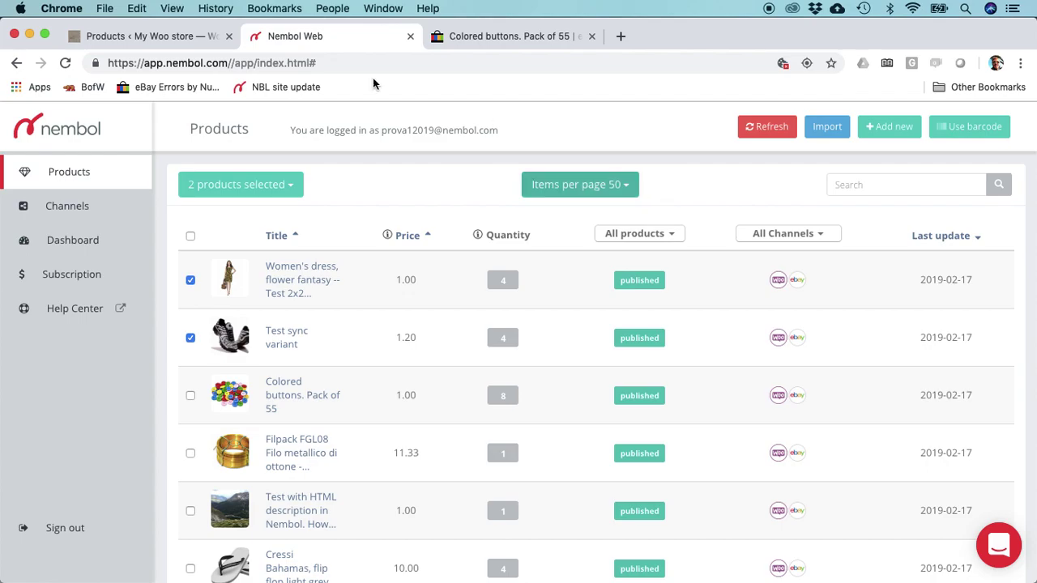
- Refresh the product list and open the Facebook post of the "Test sync variant" product from its listing details
click(71, 181)
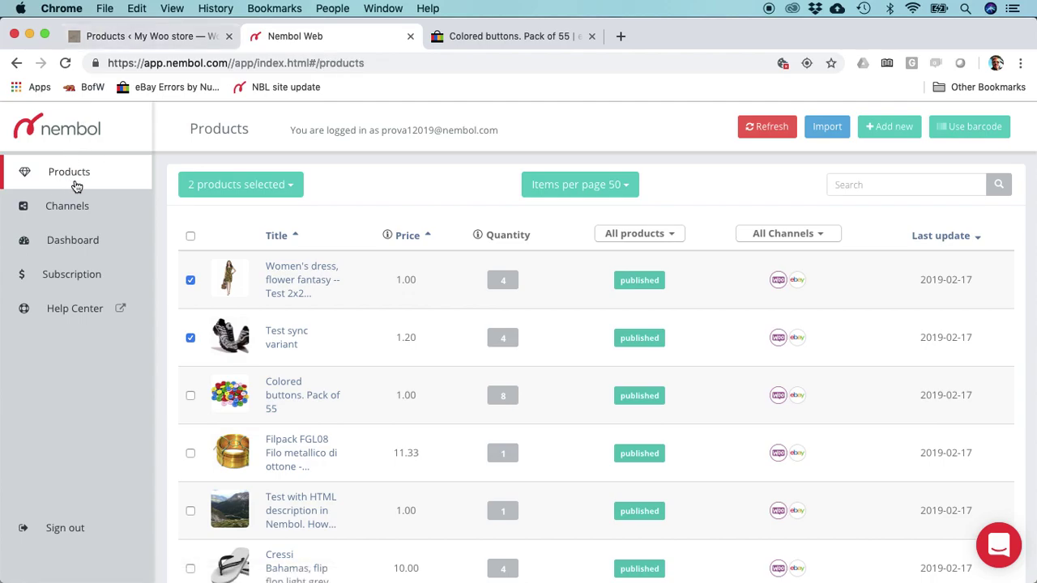
click(766, 128)
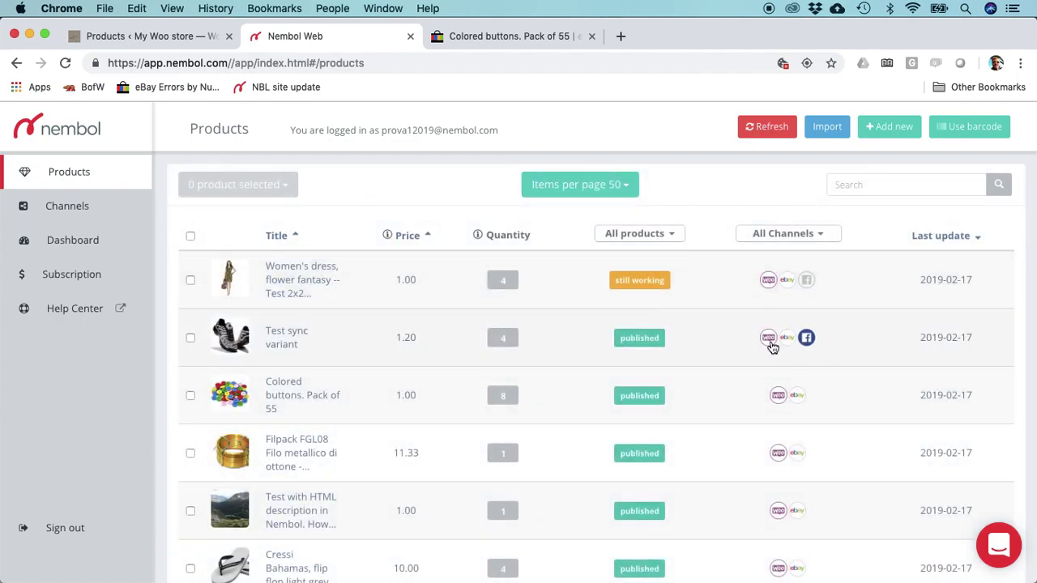
click(635, 340)
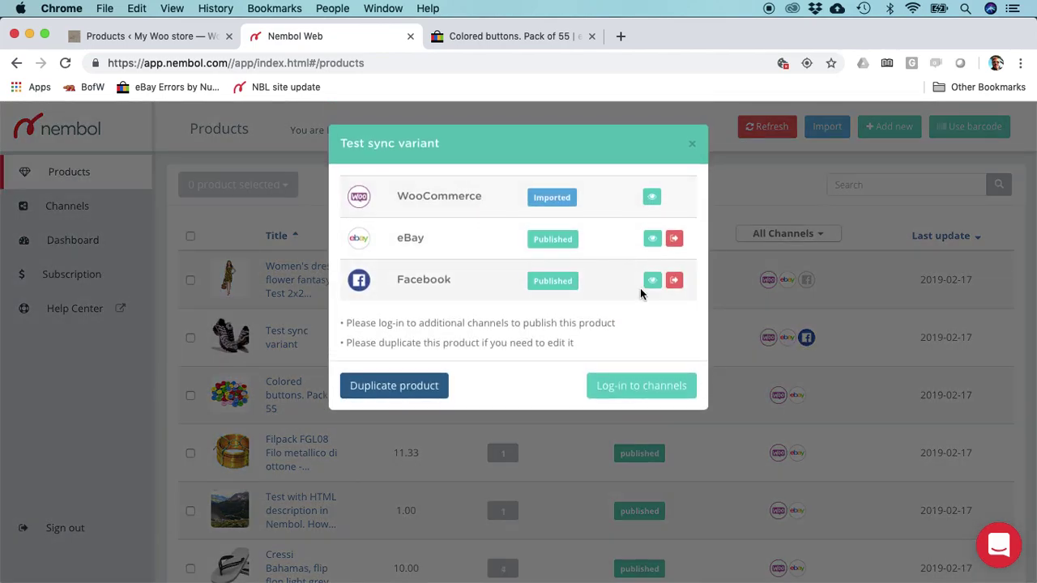
click(652, 281)
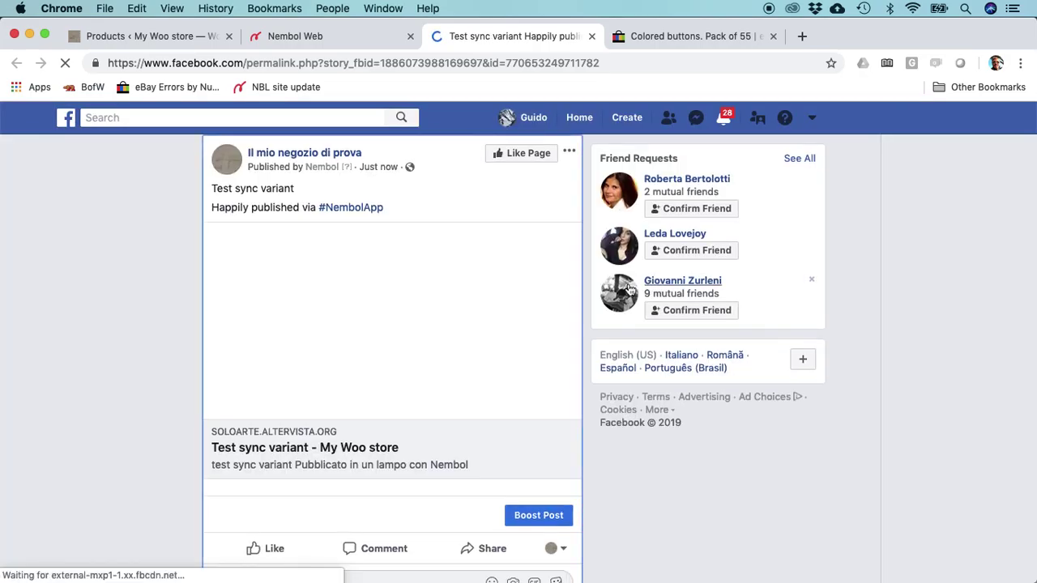
- Follow the Facebook post to the "Test sync variant" page in My Woo store and examine its price, description, and options
scroll(348, 291, down, 1)
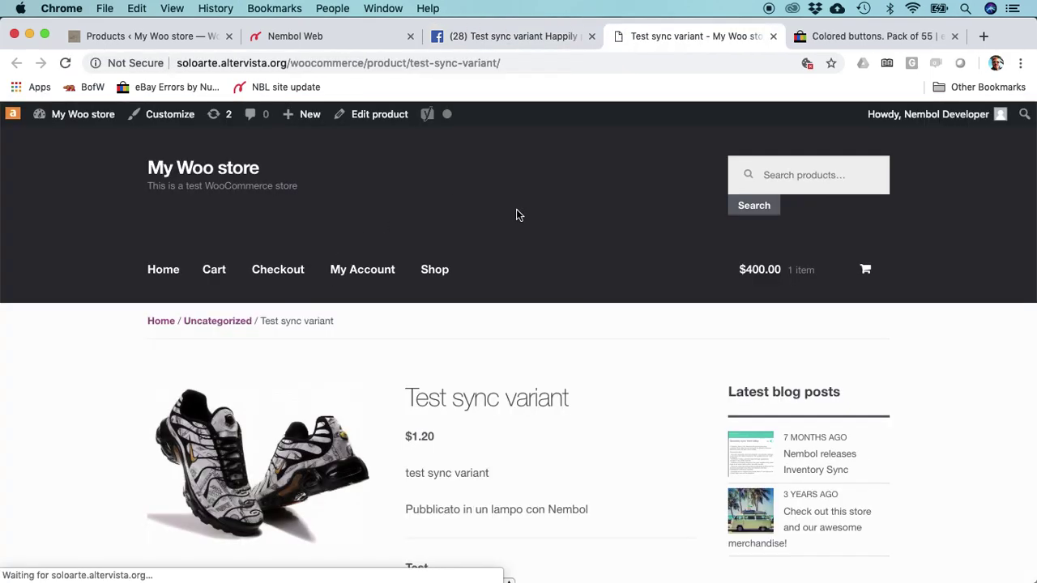
scroll(516, 209, down, 2)
scroll(516, 209, down, 1)
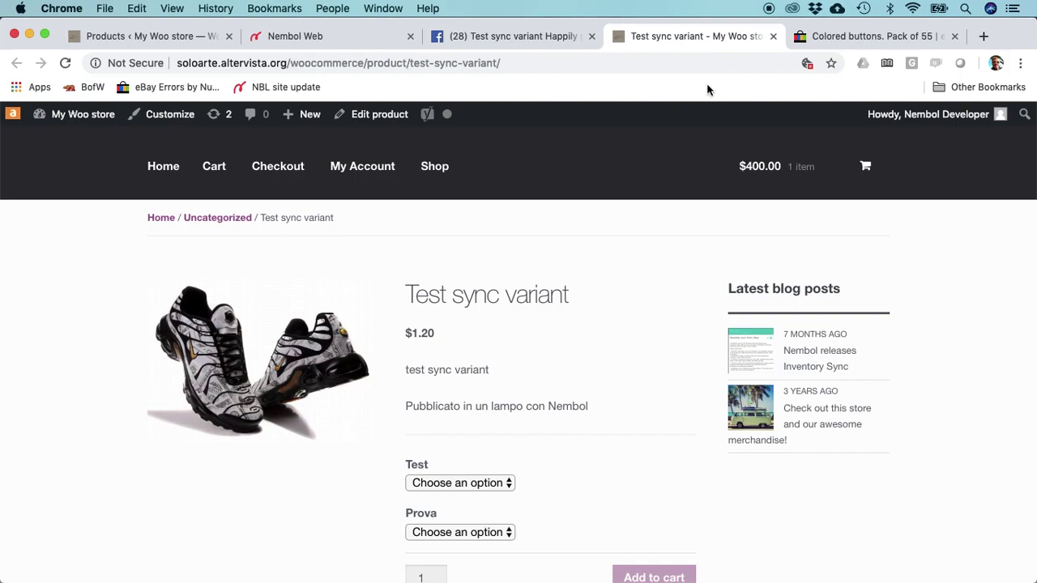